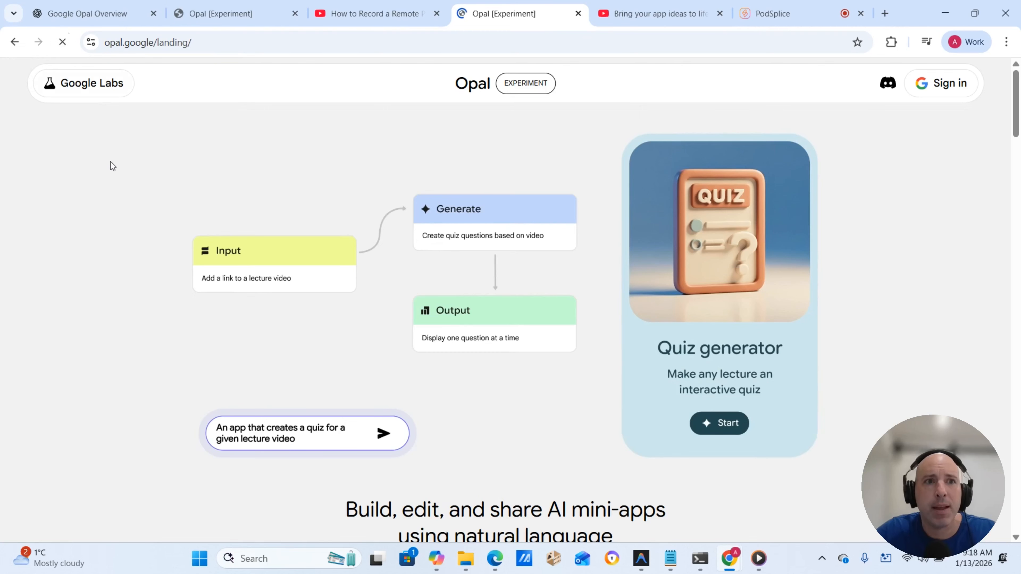
text(An)
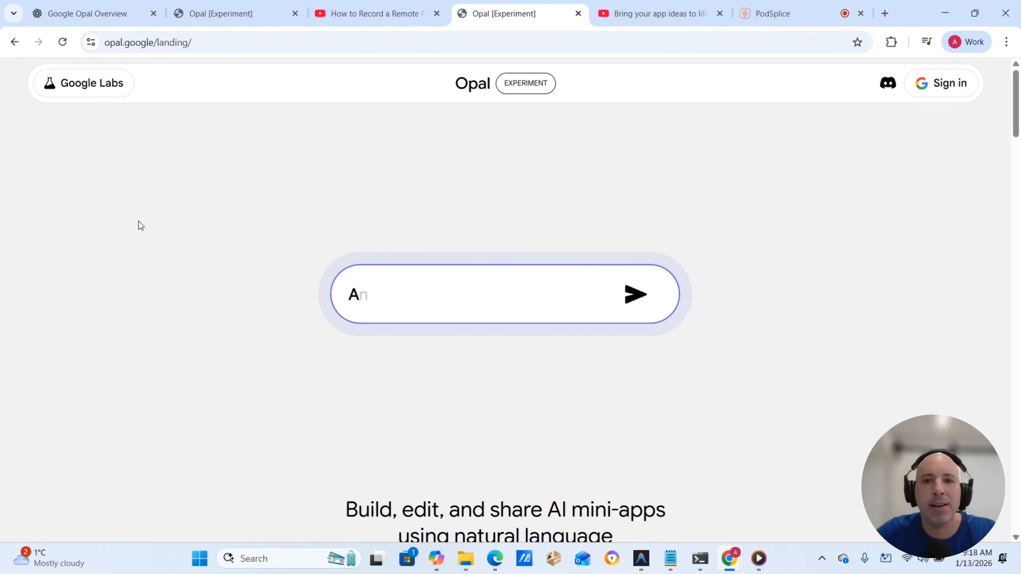
text( app that searches for social trends online and makes a report)
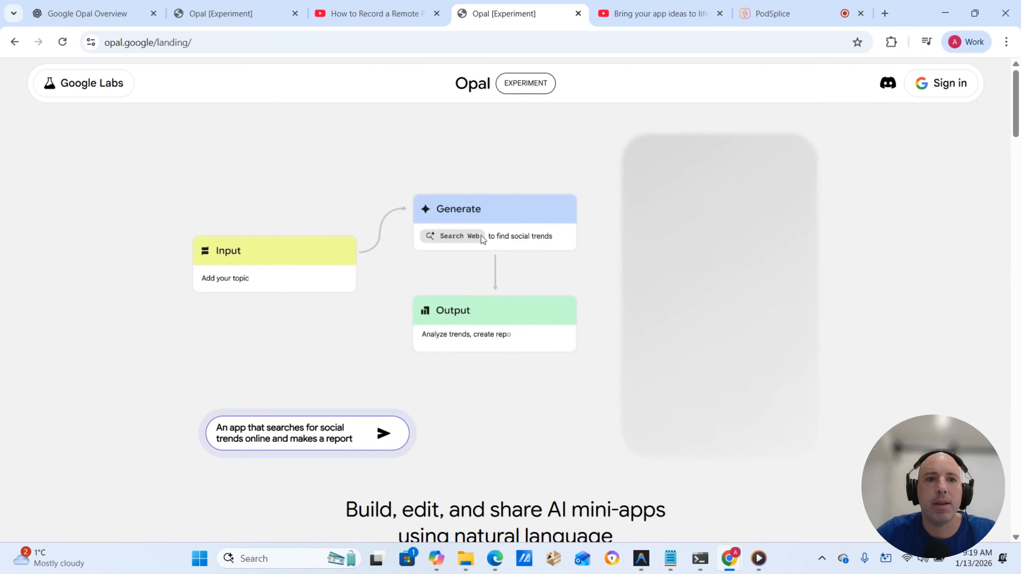
Browse the landing page's gallery of example apps from Social Media Post through Book Recs and close the gallery preview
scroll(522, 354, down, 7)
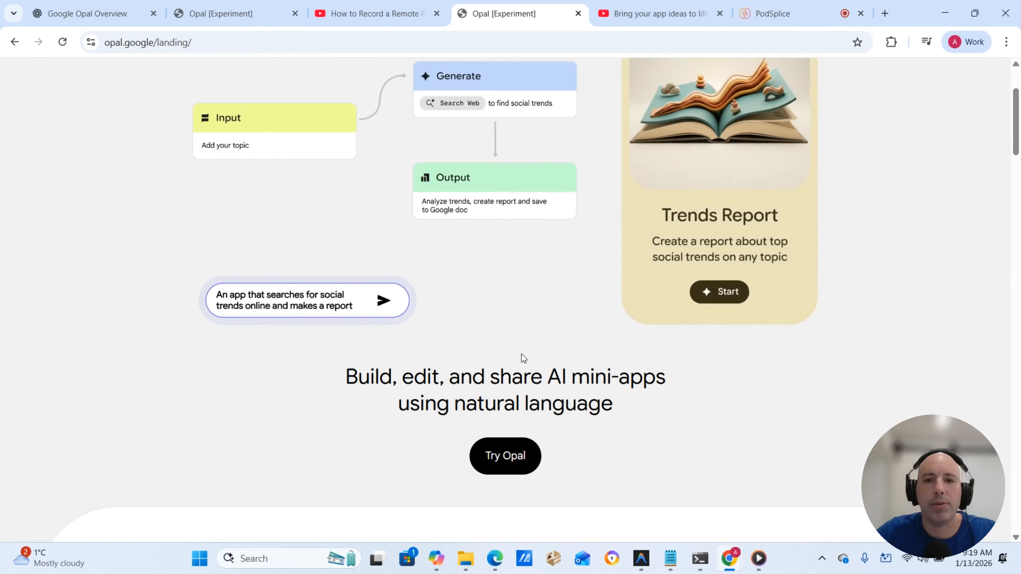
scroll(522, 354, down, 4)
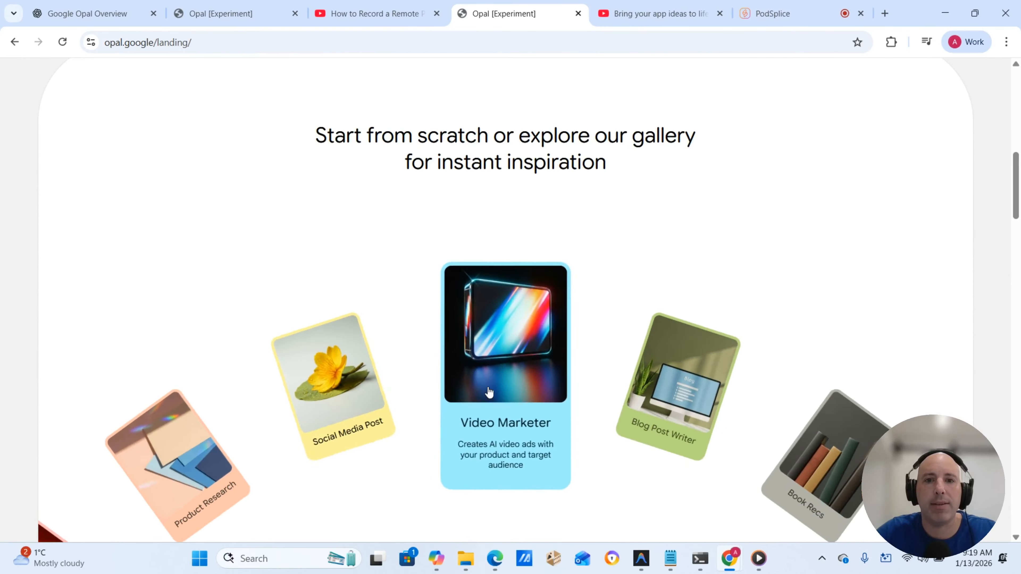
click(342, 401)
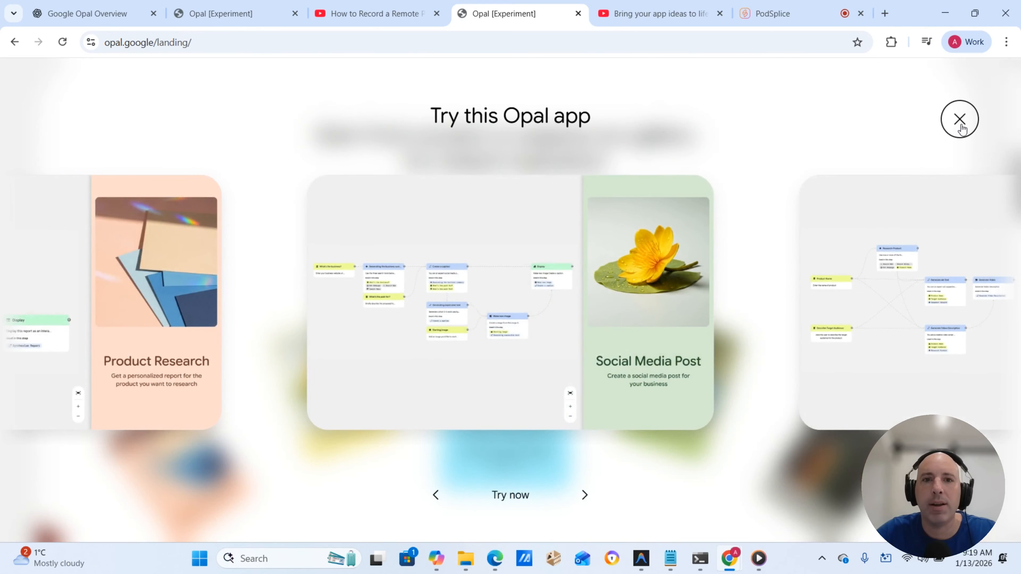
click(586, 499)
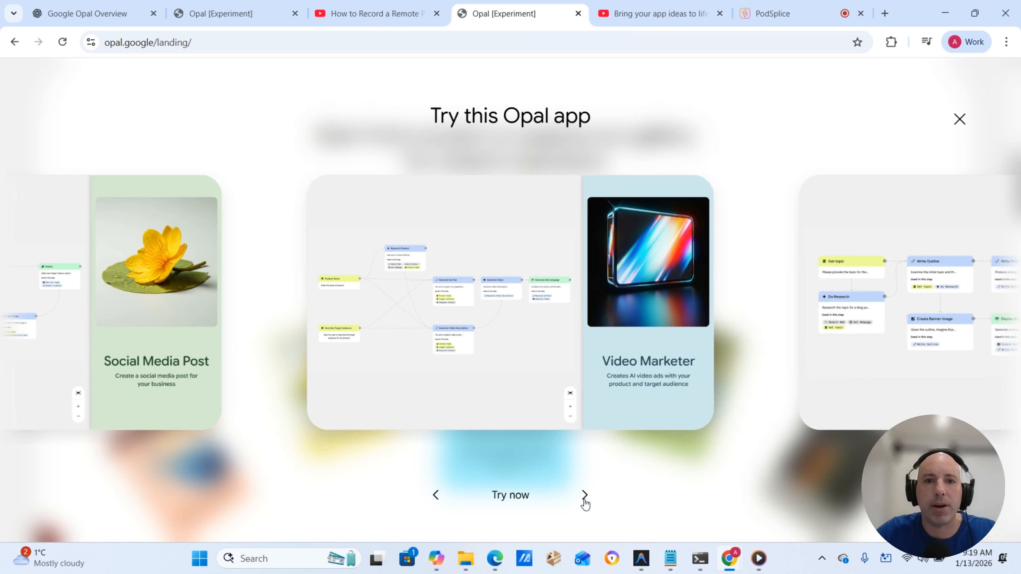
click(586, 498)
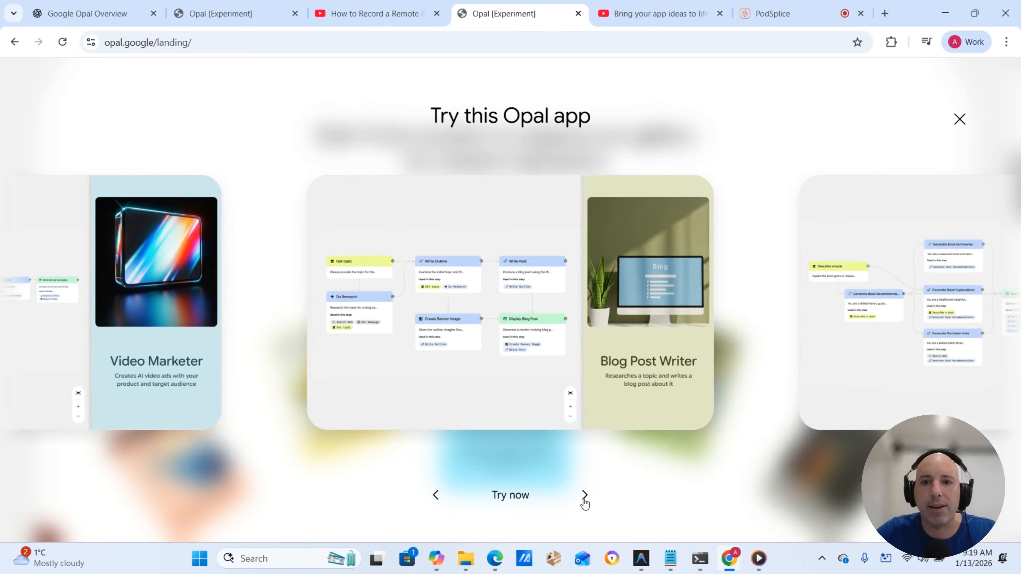
click(585, 499)
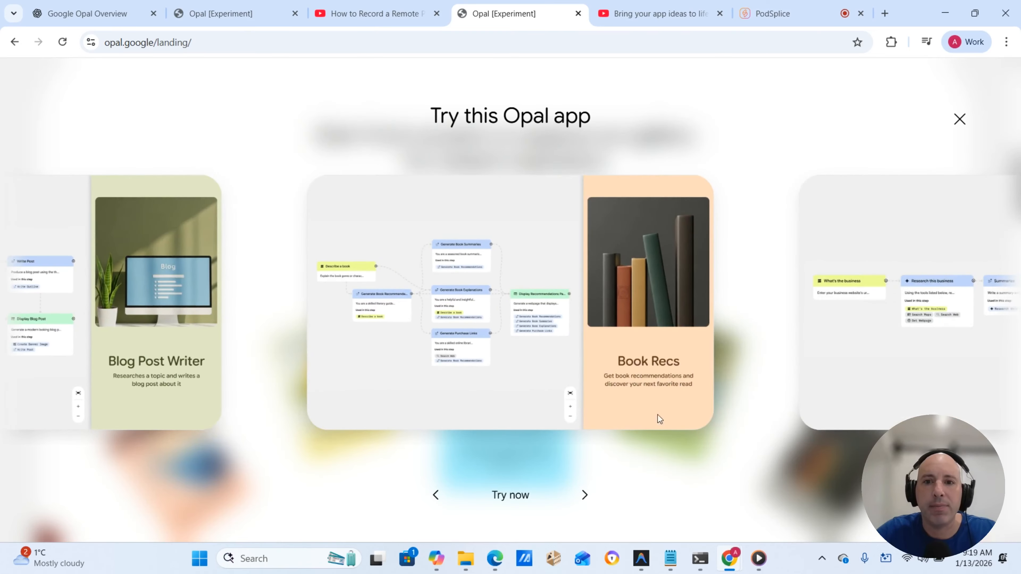
click(960, 119)
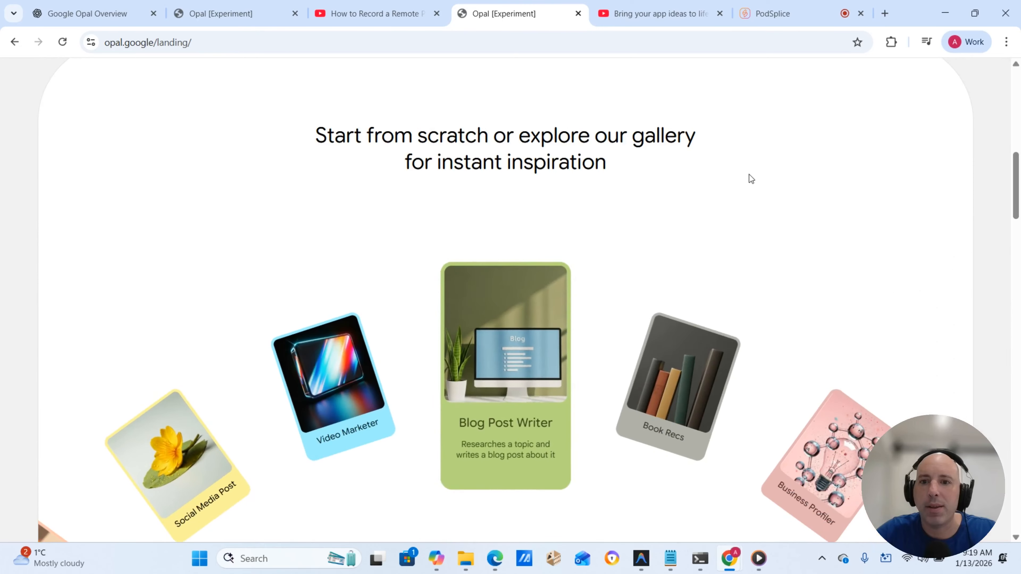
Sign in to Opal with one of the listed Google accounts
scroll(751, 185, up, 2)
scroll(753, 197, up, 8)
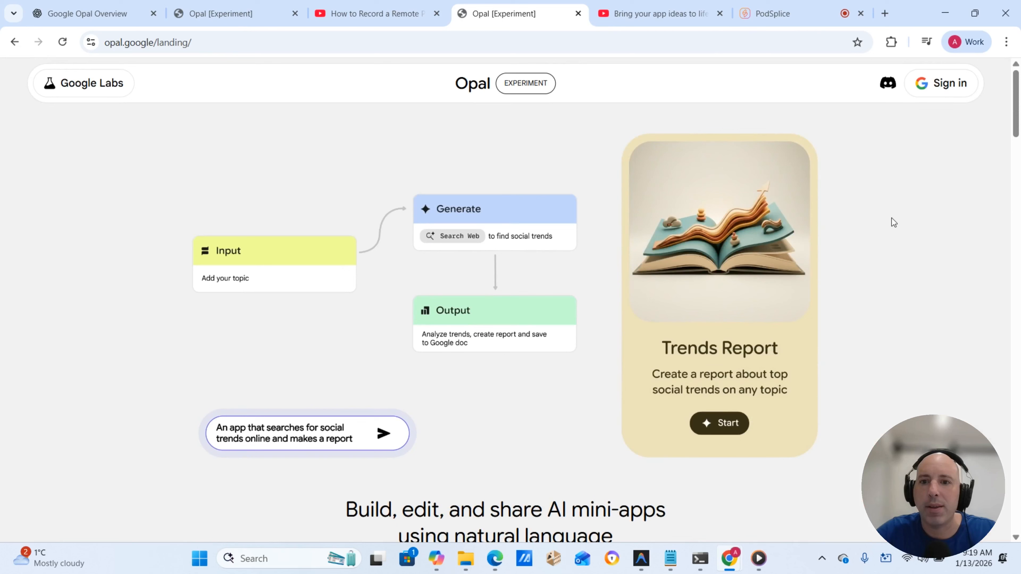
click(951, 83)
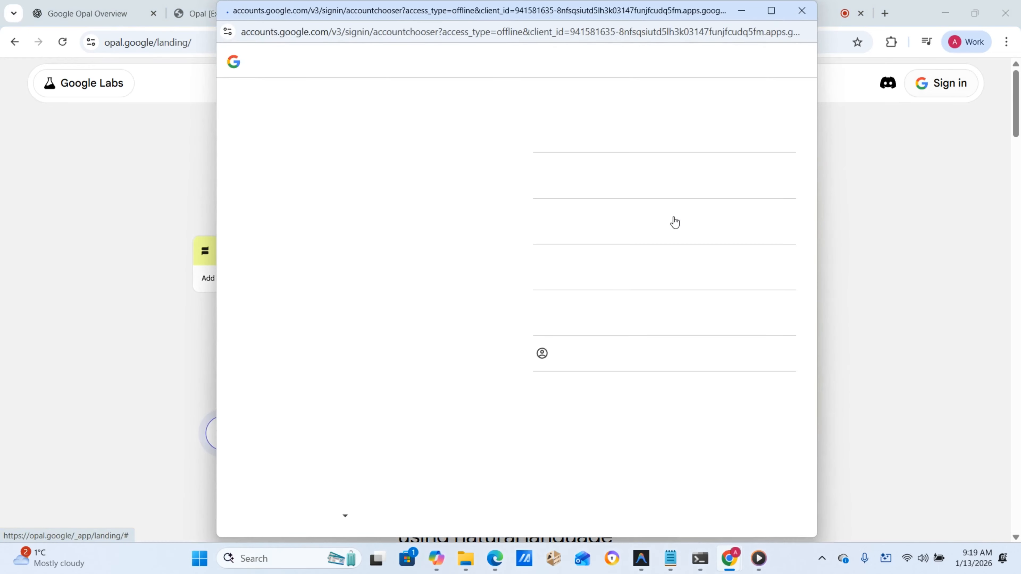
click(675, 222)
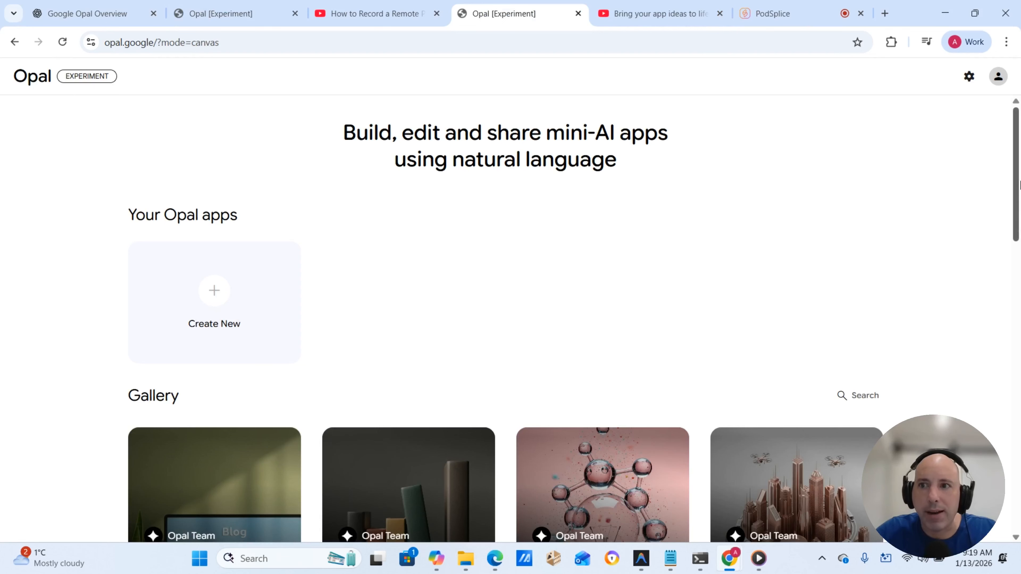
Find the Learning with YouTube app in the gallery and open it
mouse_move(1019, 185)
mouse_down()
mouse_move(1020, 248)
mouse_move(1019, 197)
mouse_up()
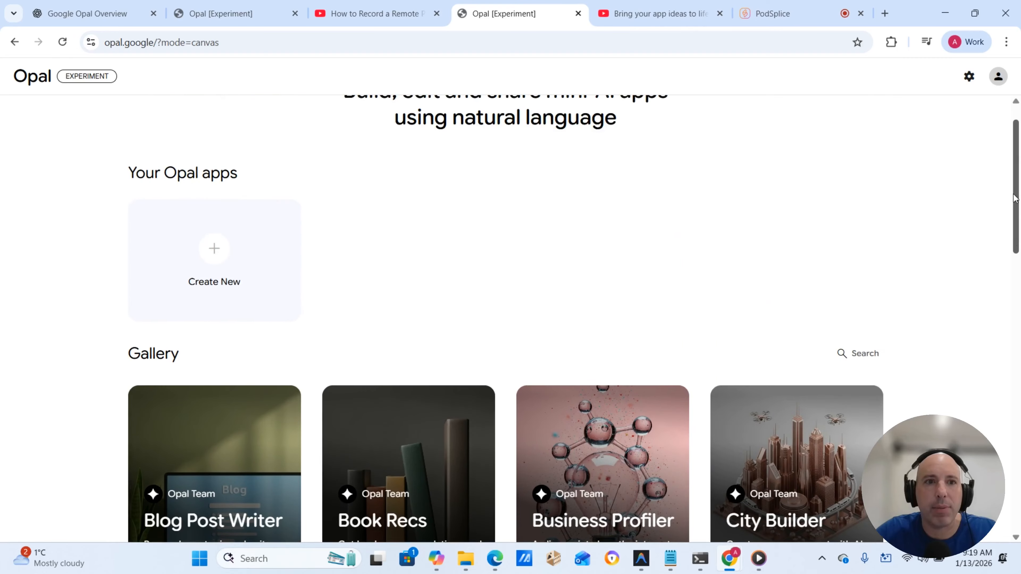
scroll(677, 277, down, 2)
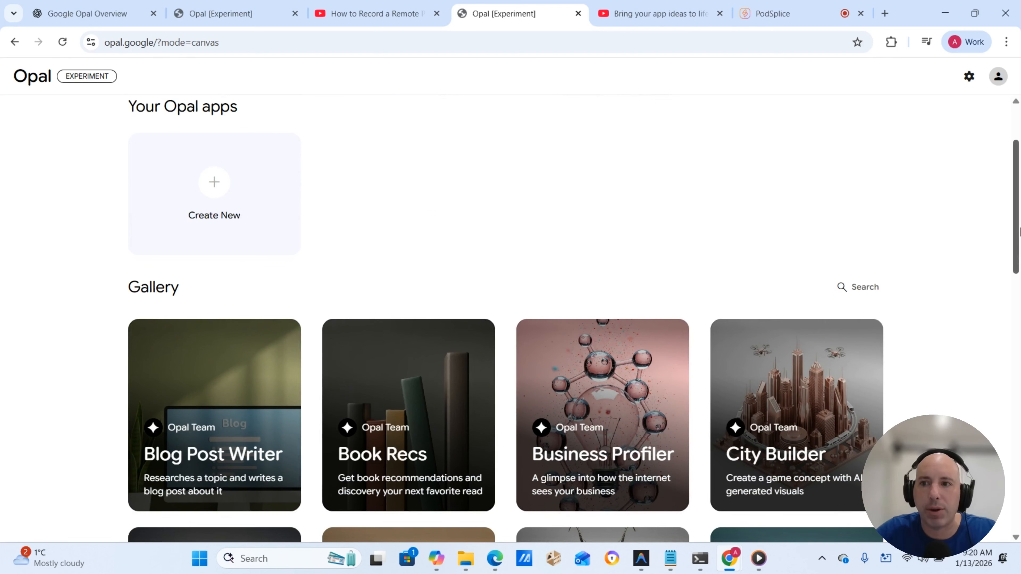
scroll(1017, 282, down, 4)
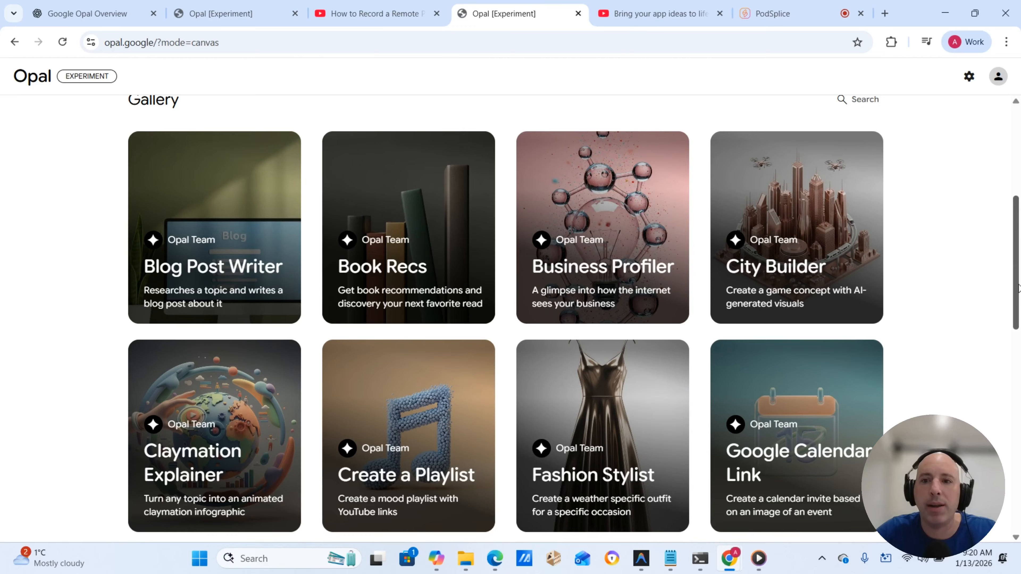
drag(1018, 288, 1018, 379)
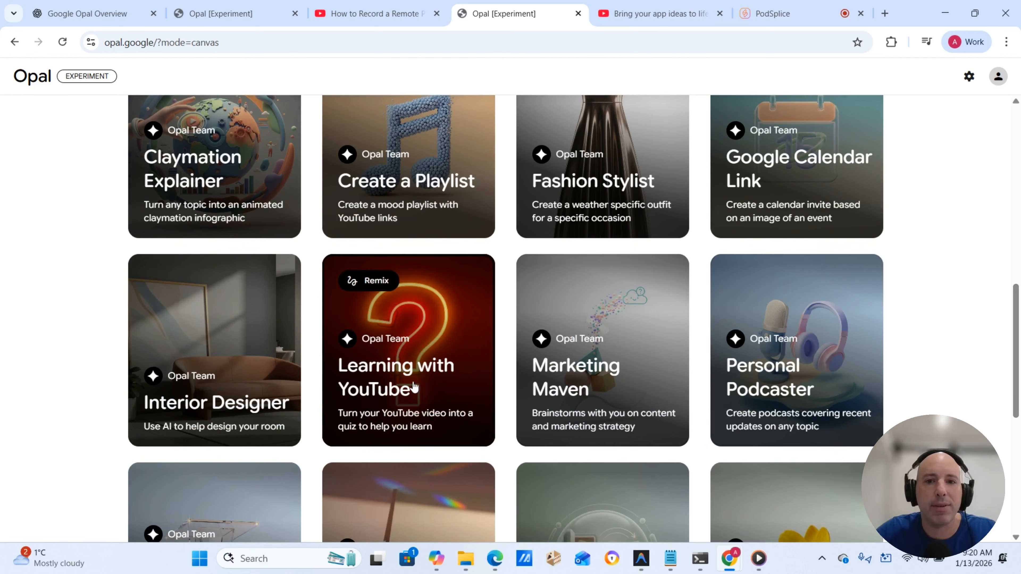
click(414, 387)
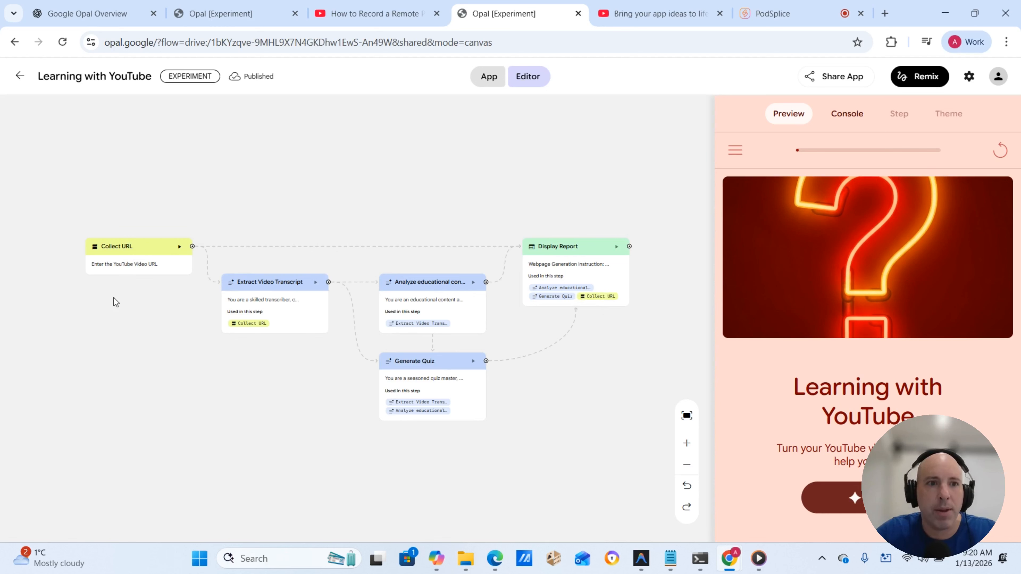
Examine the workflow steps Extract Video Transcript, Analyze educational content, Generate Quiz, Display Report and Collect URL, including their prompts
click(687, 444)
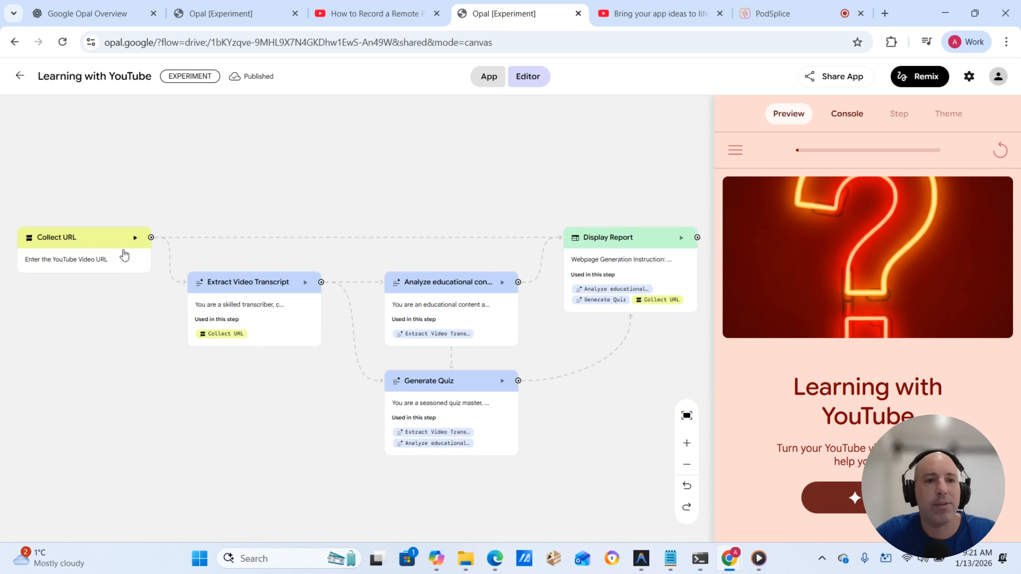
click(243, 321)
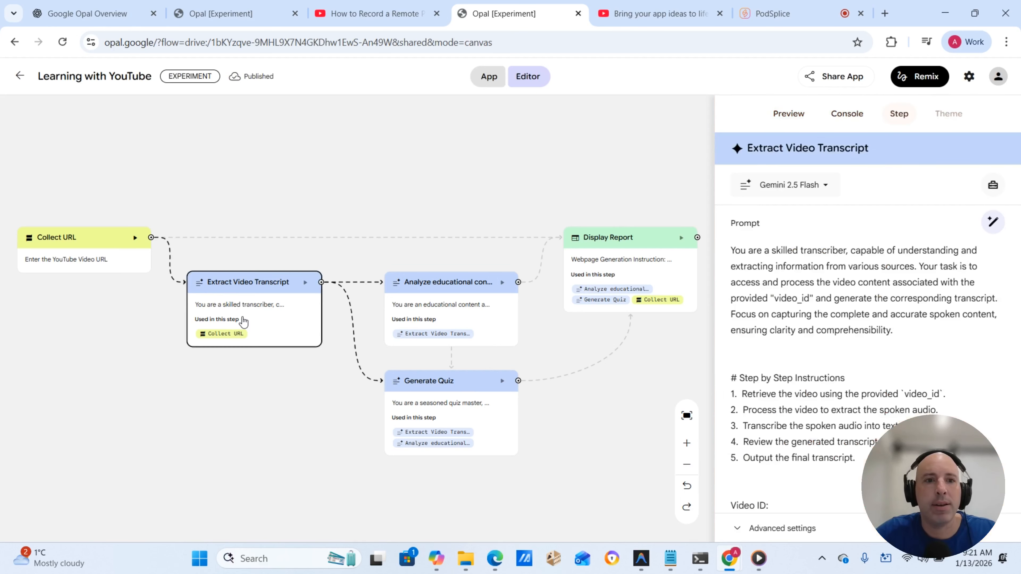
scroll(812, 283, down, 4)
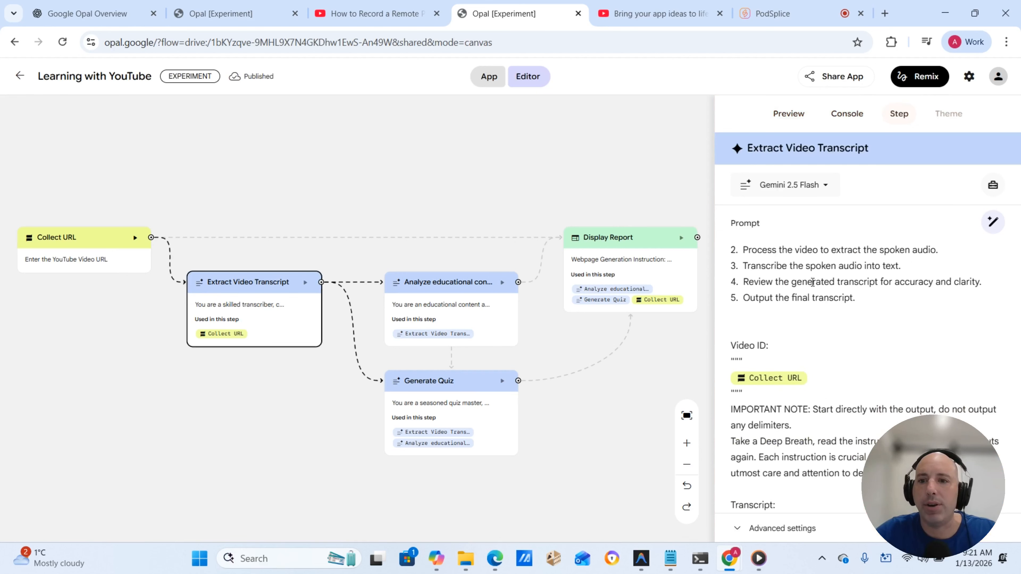
click(471, 300)
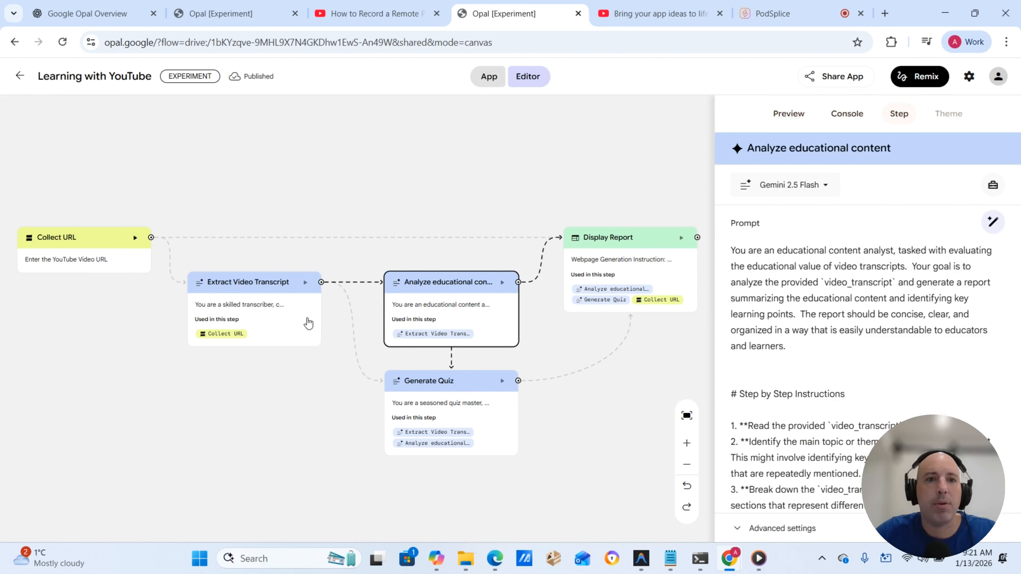
click(411, 396)
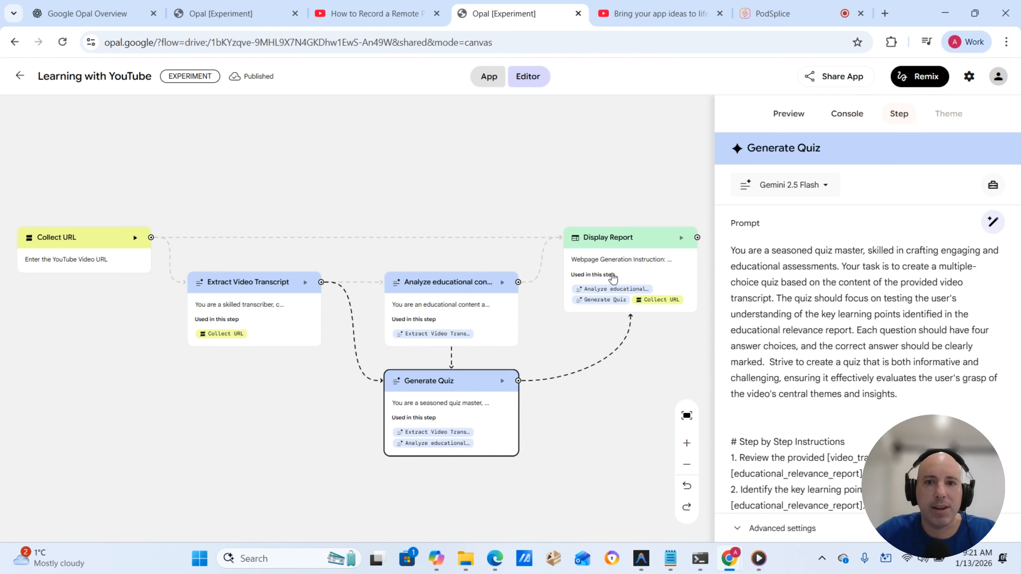
click(615, 264)
click(94, 247)
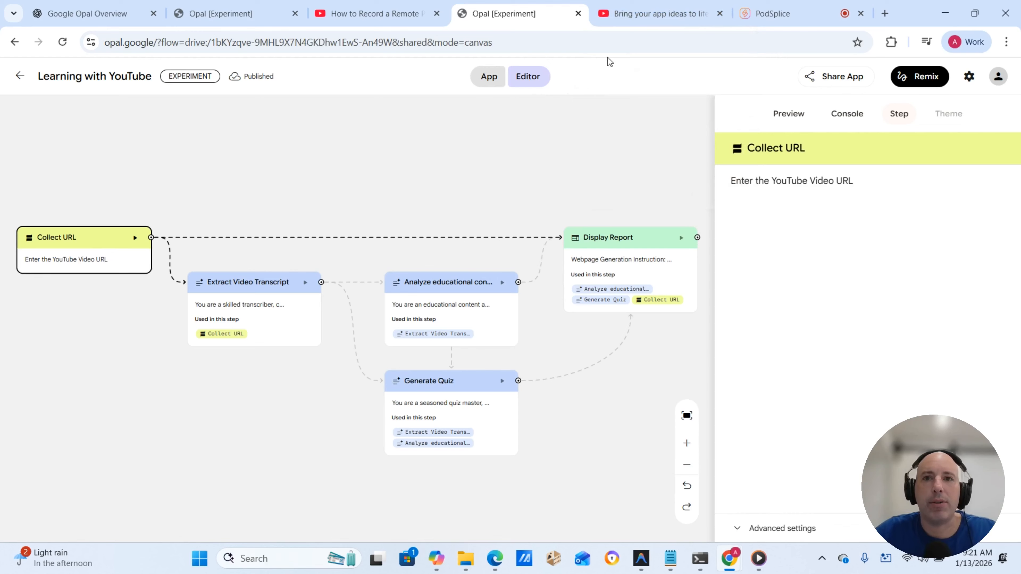
Start a preview run of the Learning with YouTube app
scroll(553, 181, up, 3)
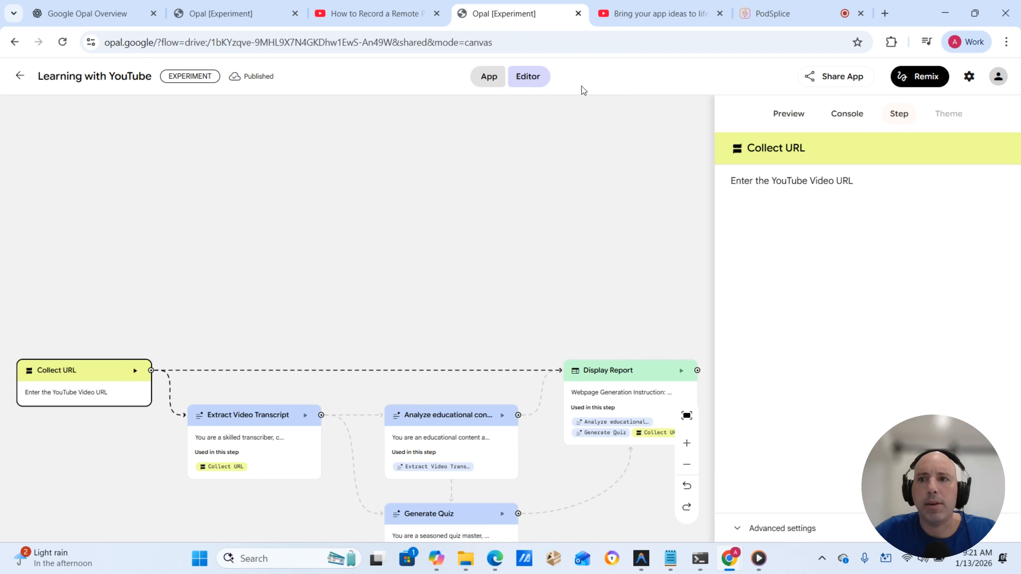
click(789, 114)
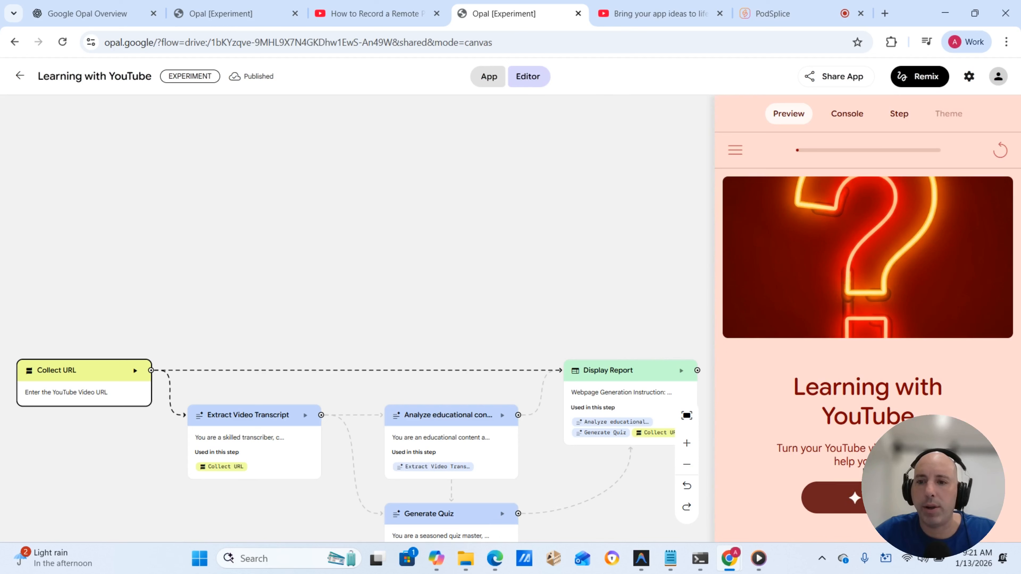
click(837, 498)
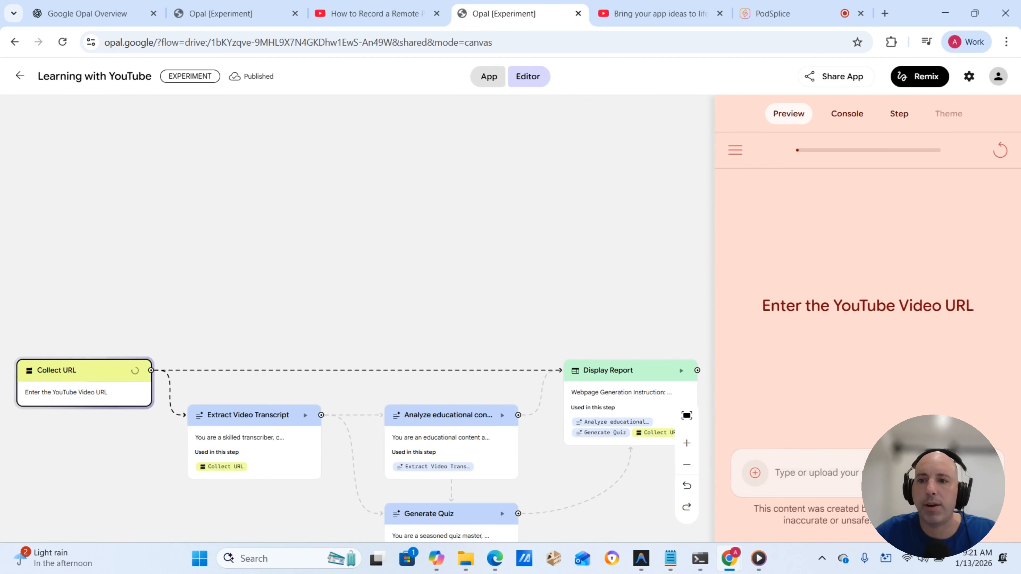
Copy the web address of the YouTube video "How to Record a Remote Podcast (Interview) | 4K - Browser ONLY"
click(648, 15)
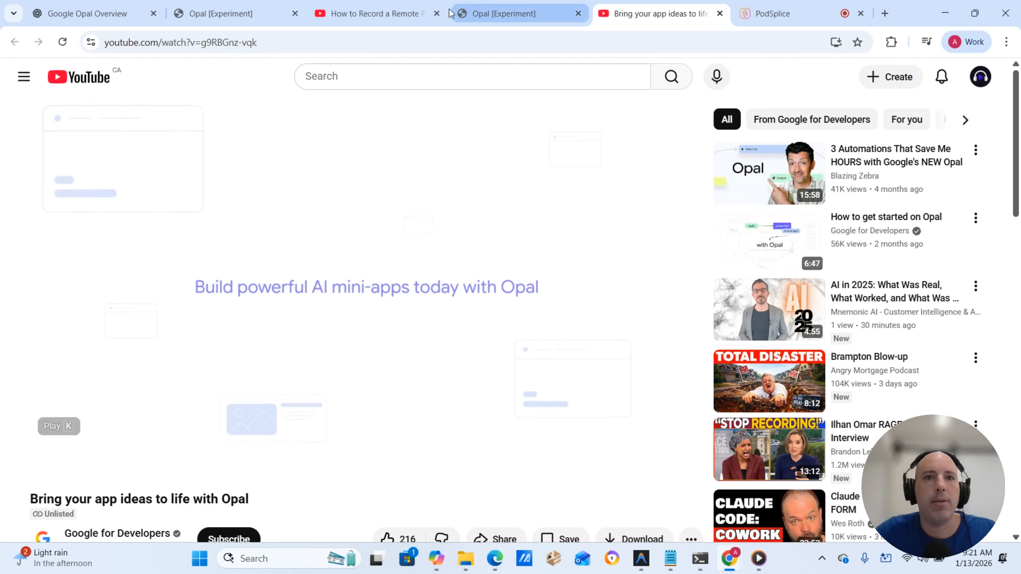
click(409, 14)
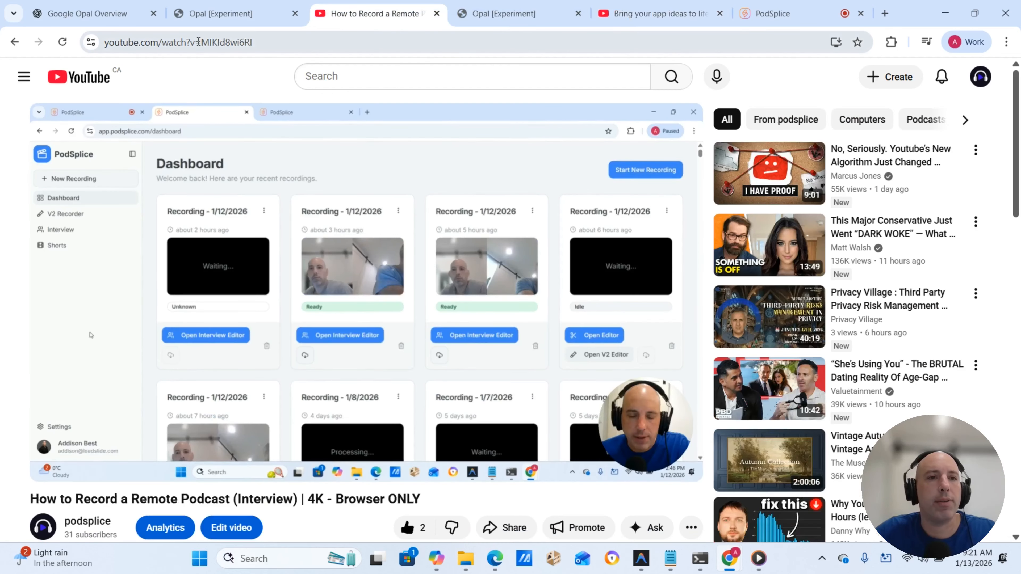
click(198, 44)
right_click(199, 45)
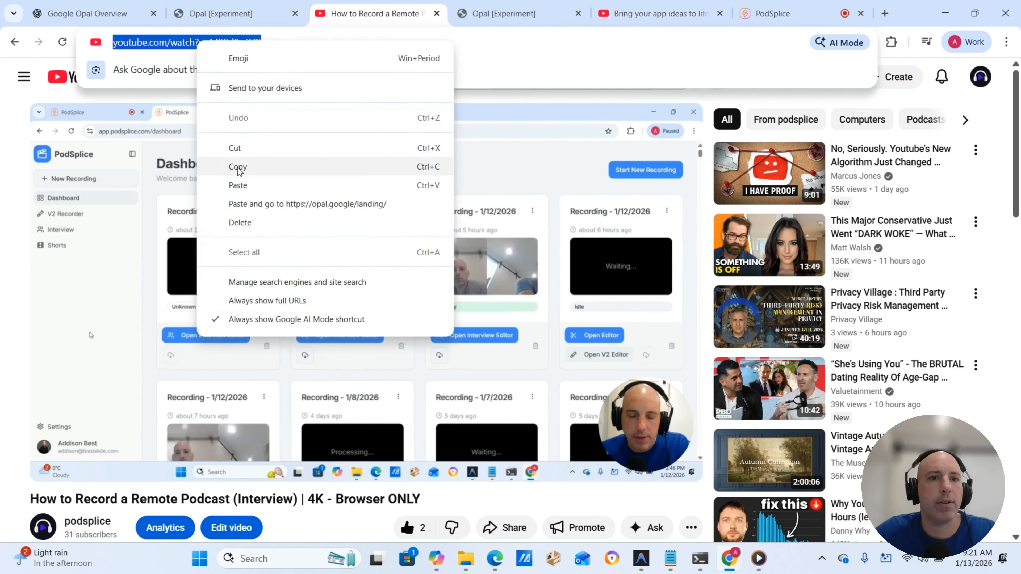
click(238, 169)
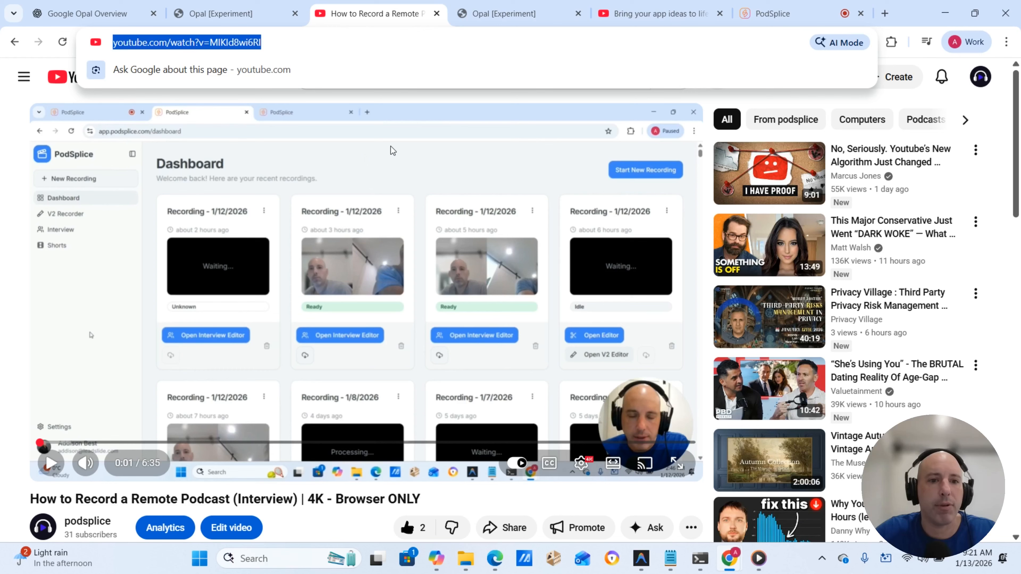
Return to the Learning with YouTube preview and submit the copied link as the YouTube video URL
click(496, 20)
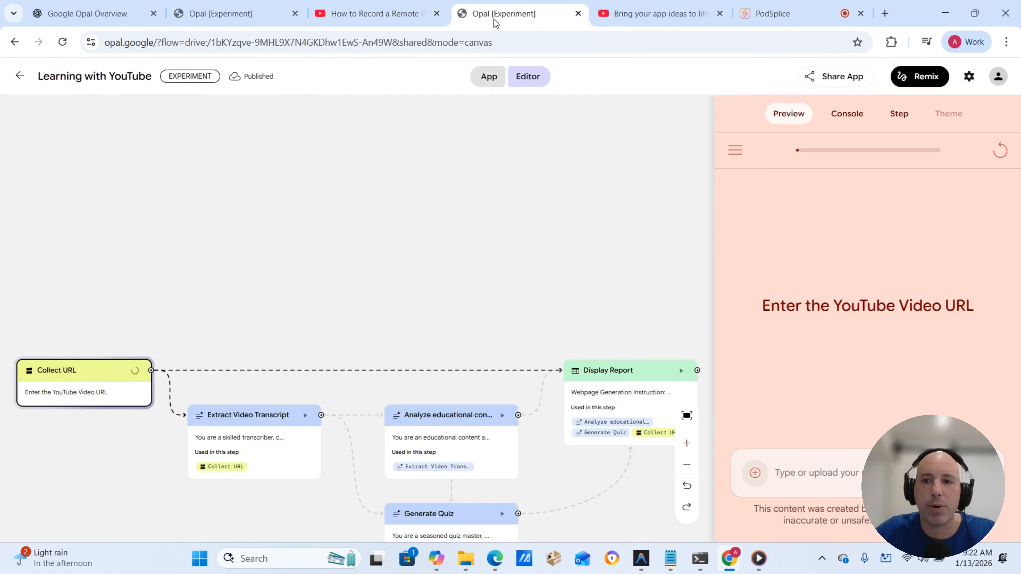
click(835, 477)
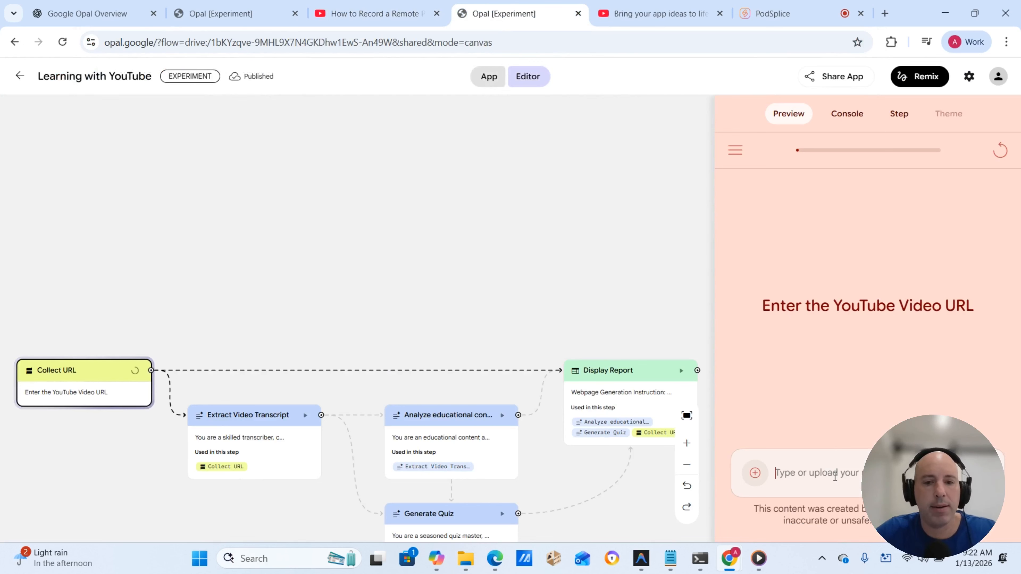
key(ctrl+v)
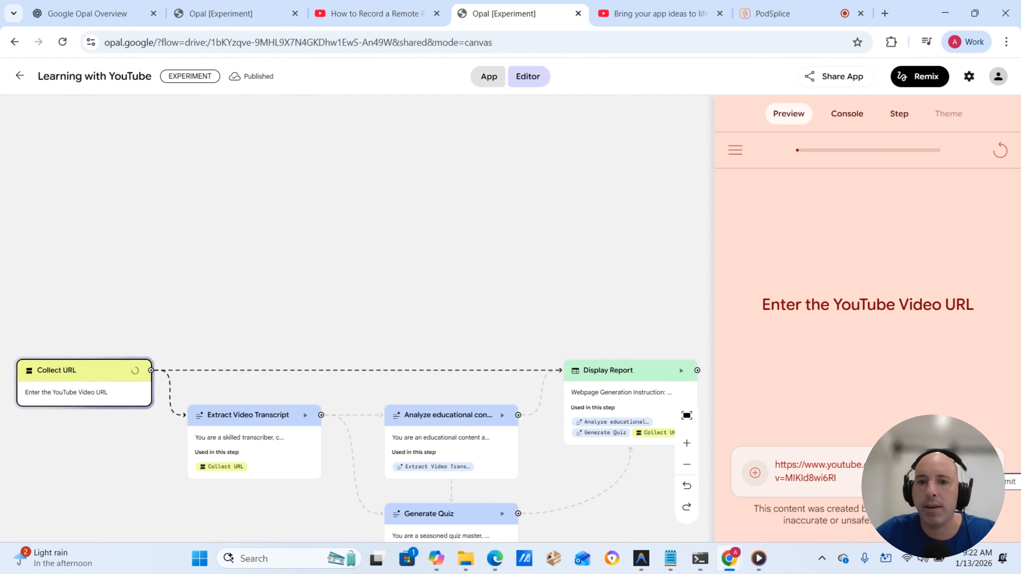
key(Return)
Show the generated YouTube Learning Report in the full app view instead of the editor
scroll(645, 268, down, 3)
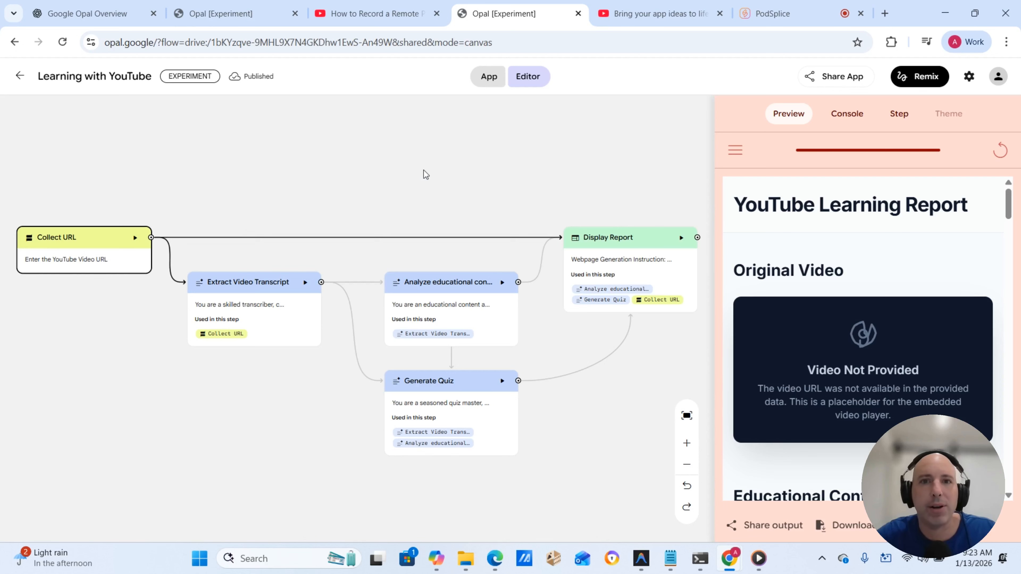
click(487, 79)
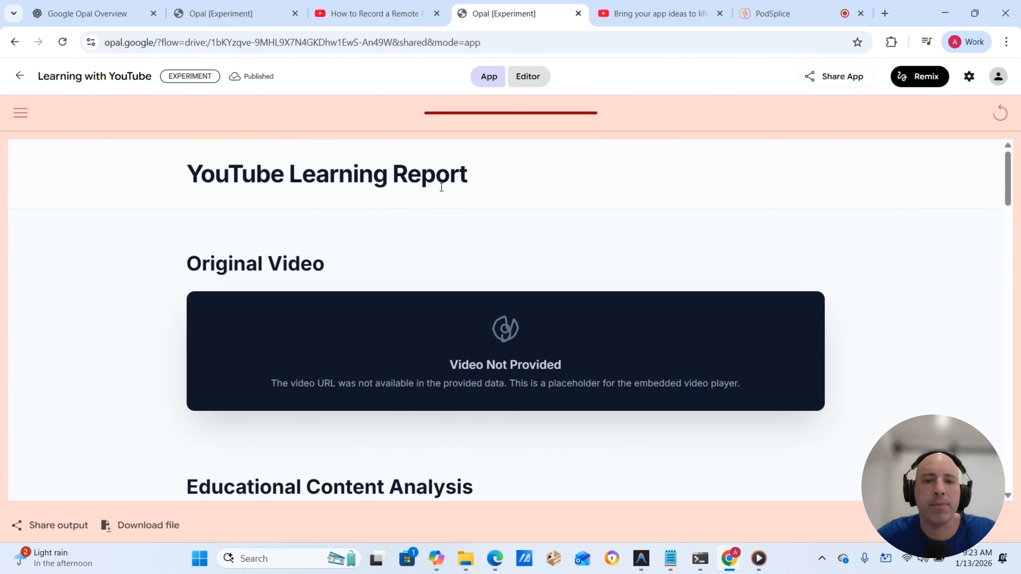
Check the report's Original Video section against the source YouTube video page, and return to the report
scroll(442, 187, down, 2)
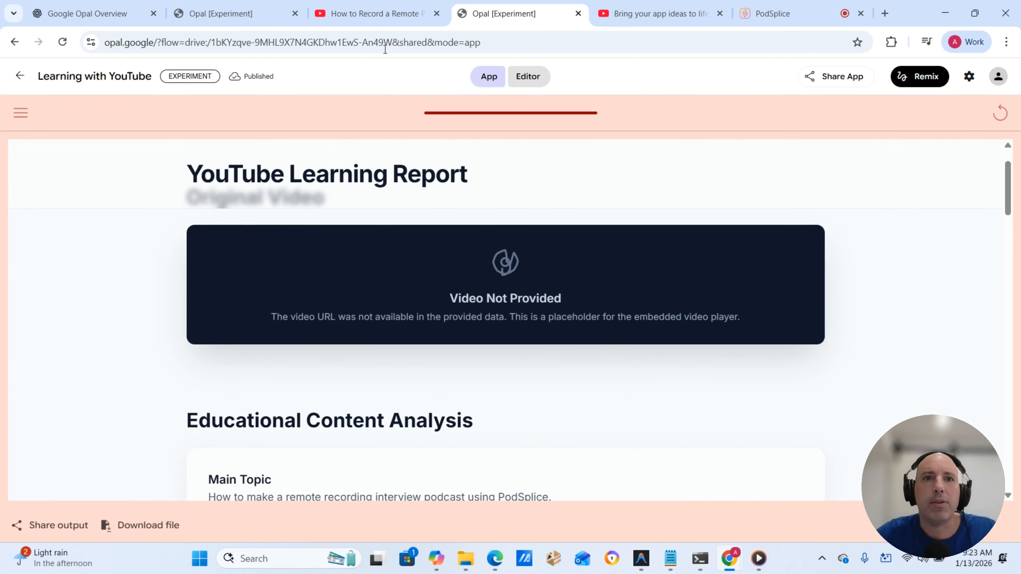
click(364, 13)
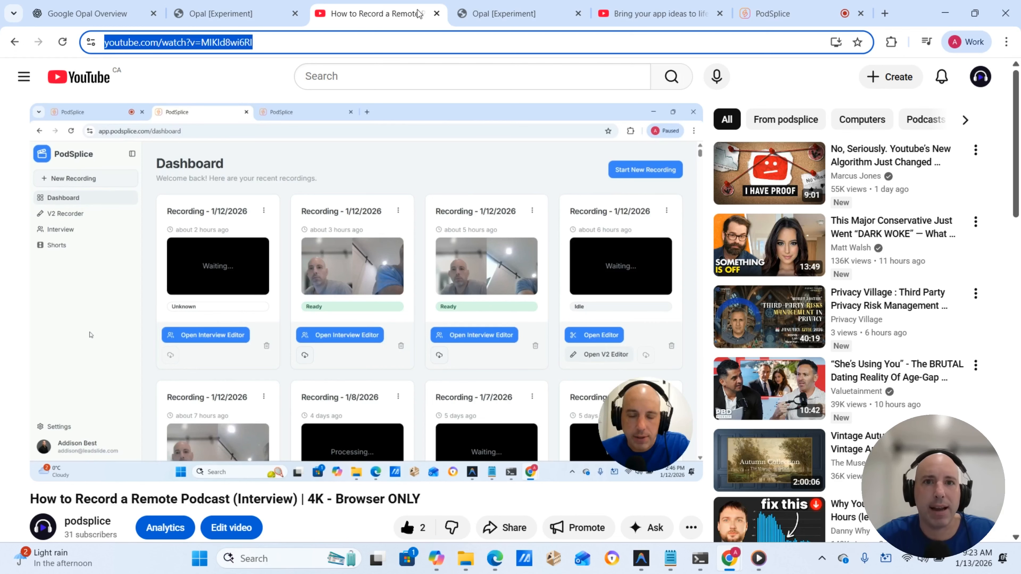
click(494, 16)
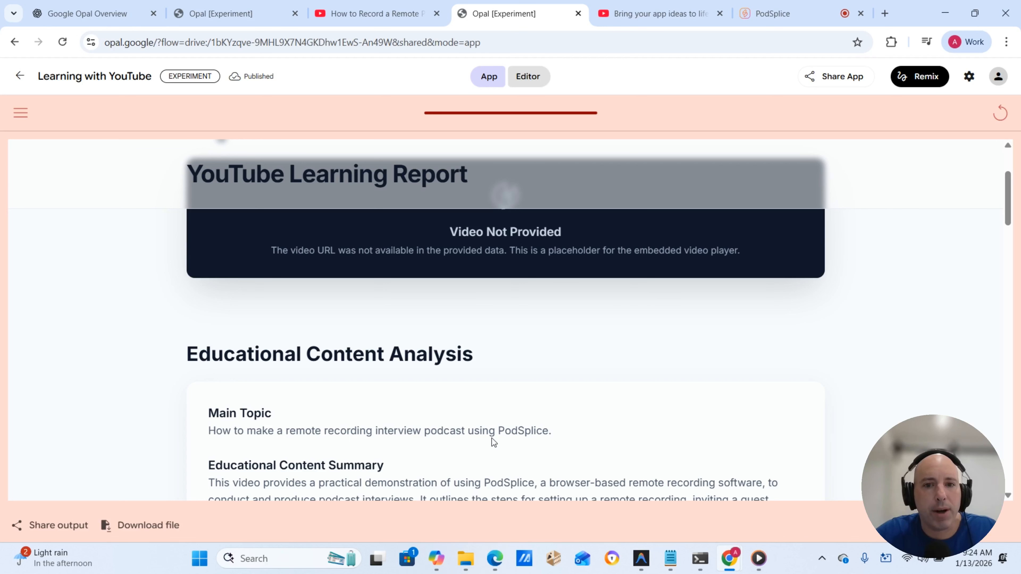
Read the Educational Content Analysis section of the report, from Main Topic through Overall Educational Relevance
scroll(491, 438, down, 3)
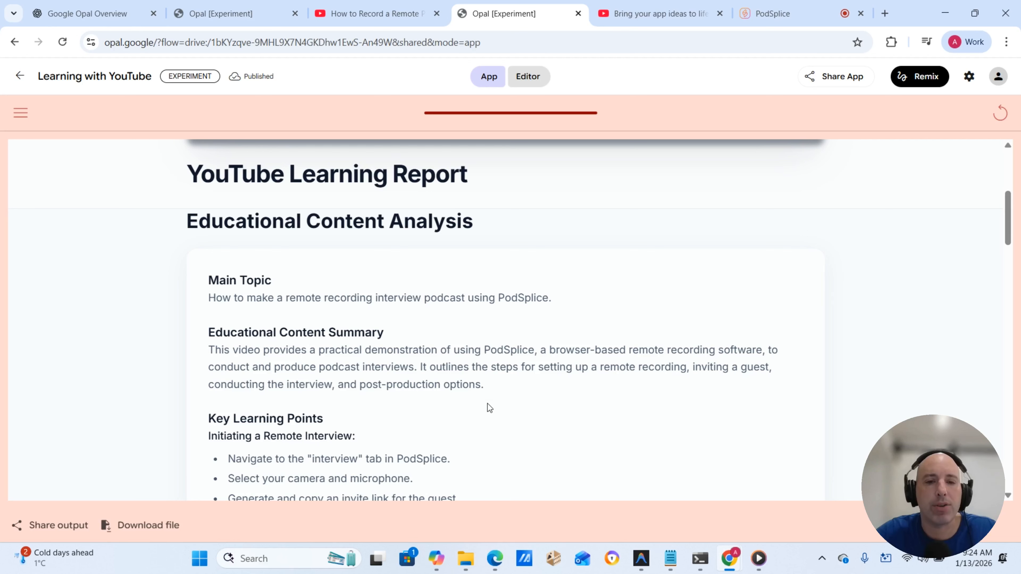
scroll(488, 404, down, 3)
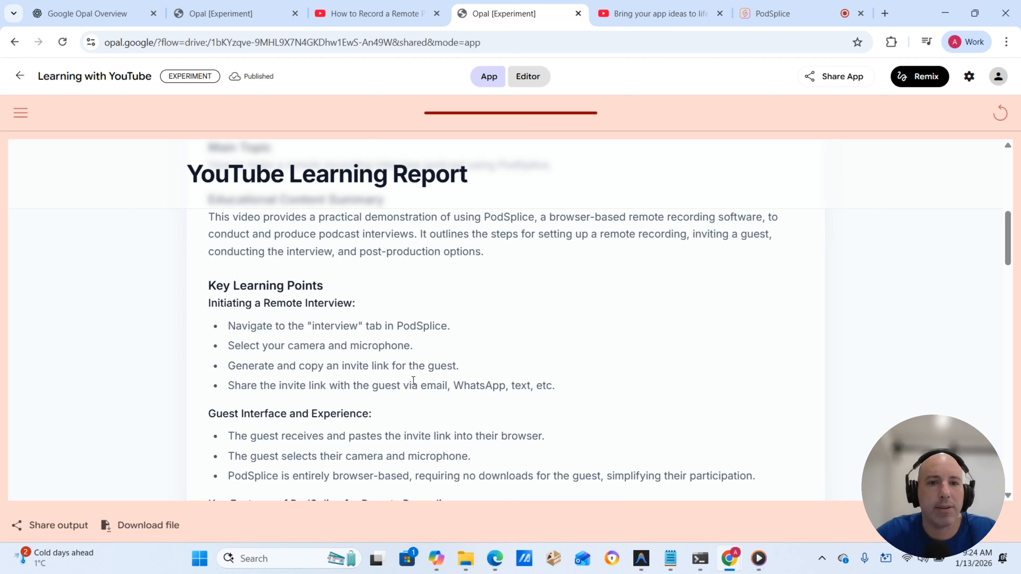
scroll(402, 380, down, 3)
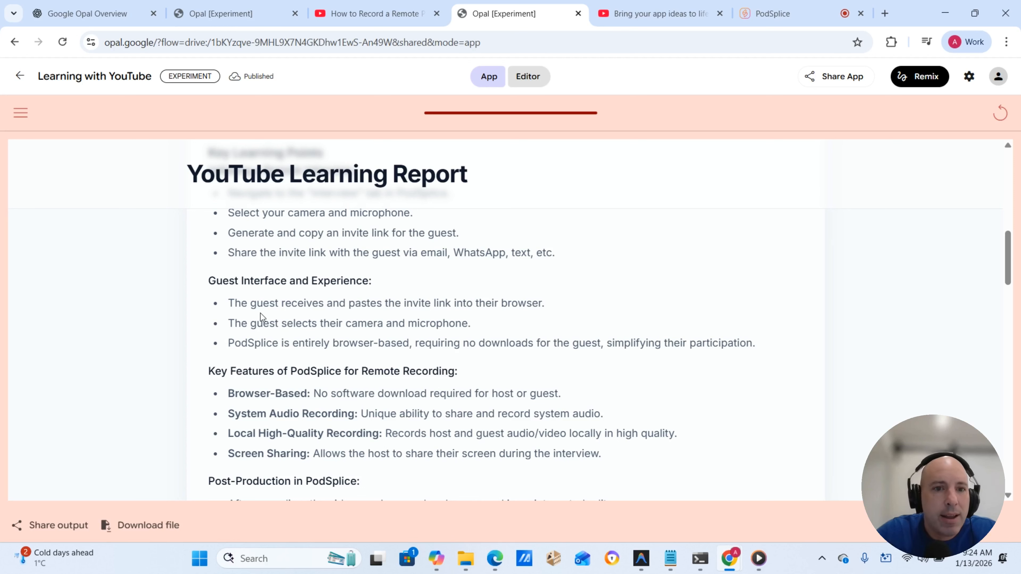
scroll(260, 313, down, 2)
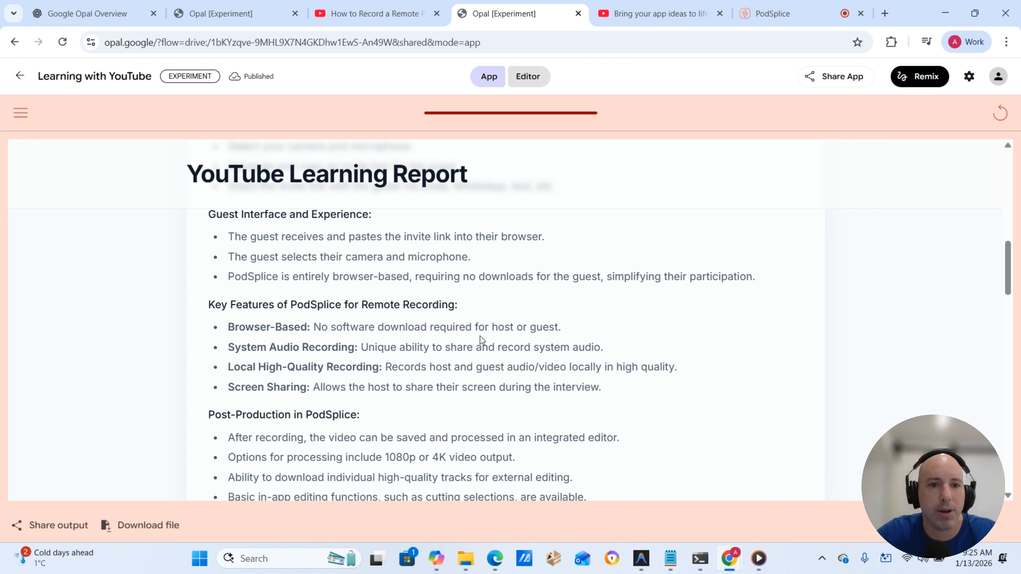
scroll(304, 350, down, 2)
scroll(304, 349, down, 2)
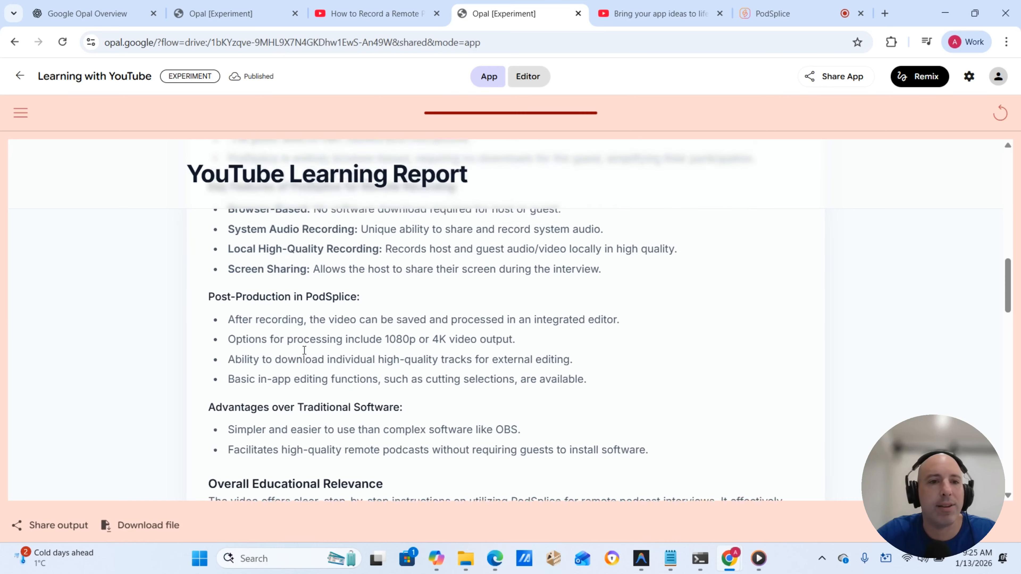
scroll(304, 349, down, 2)
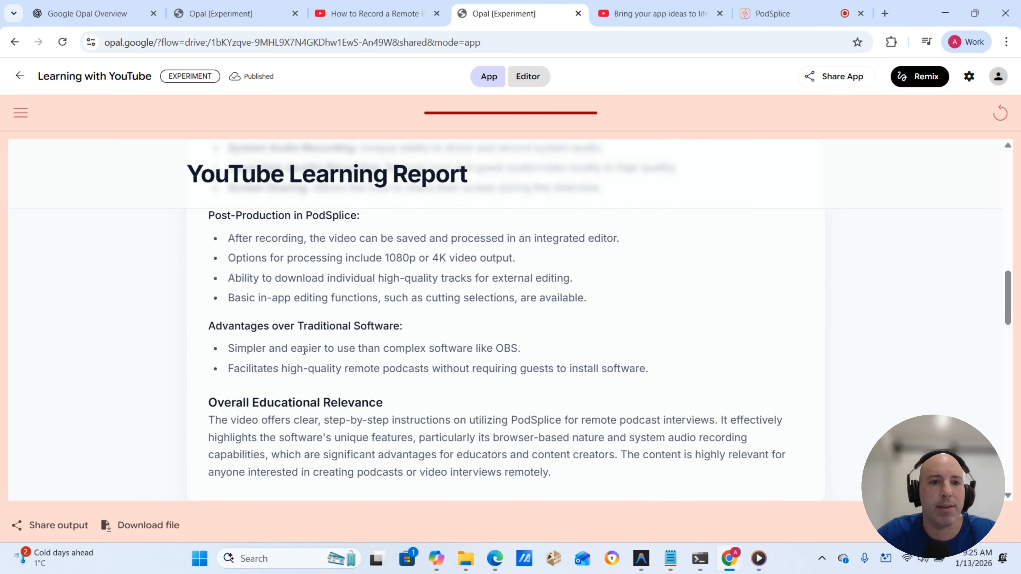
scroll(303, 350, down, 2)
Read through the Knowledge Check Quiz, examining all five questions and their marked answers
scroll(304, 350, down, 5)
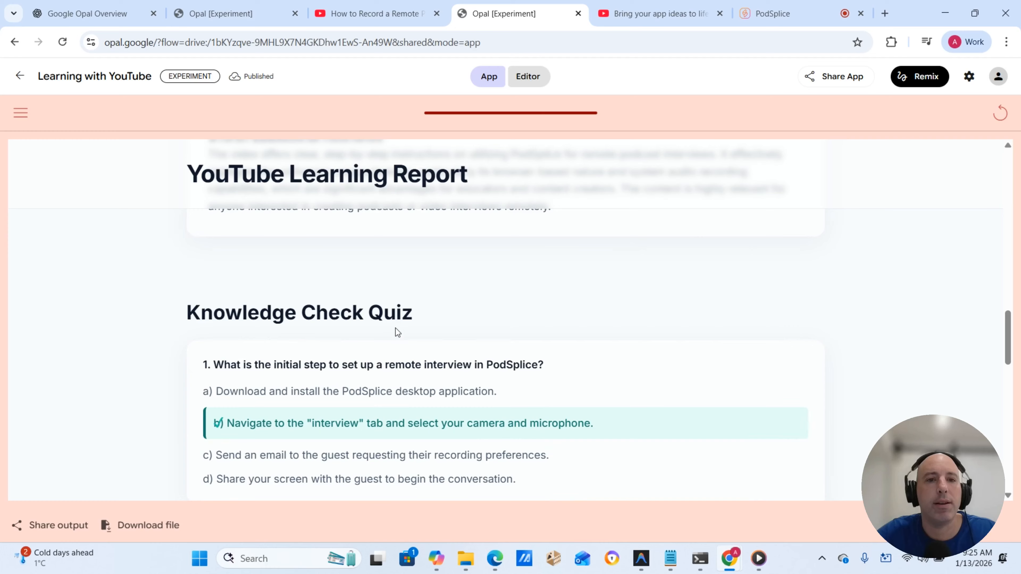
scroll(396, 329, down, 4)
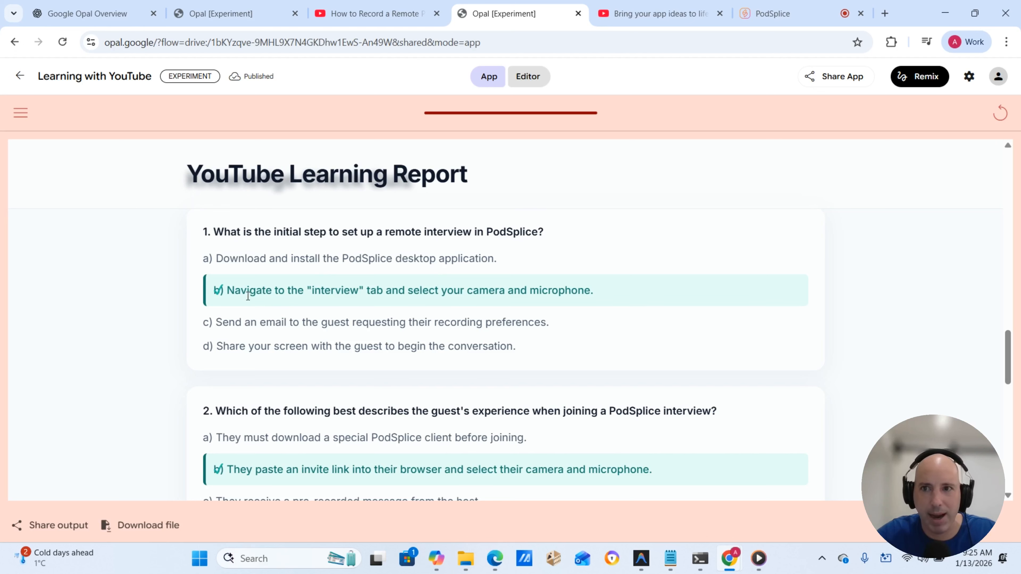
scroll(248, 296, down, 2)
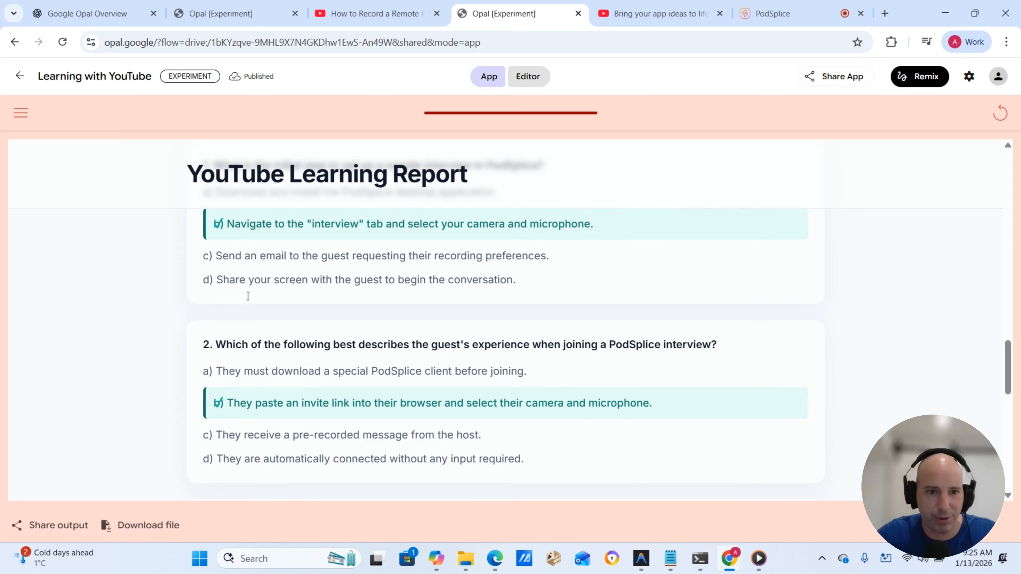
scroll(248, 296, down, 4)
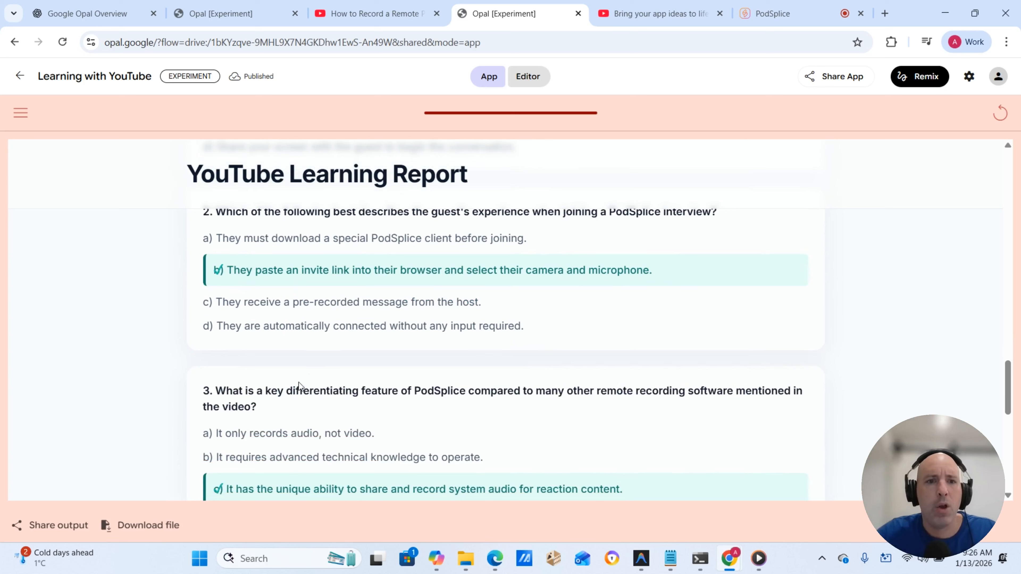
scroll(386, 401, down, 2)
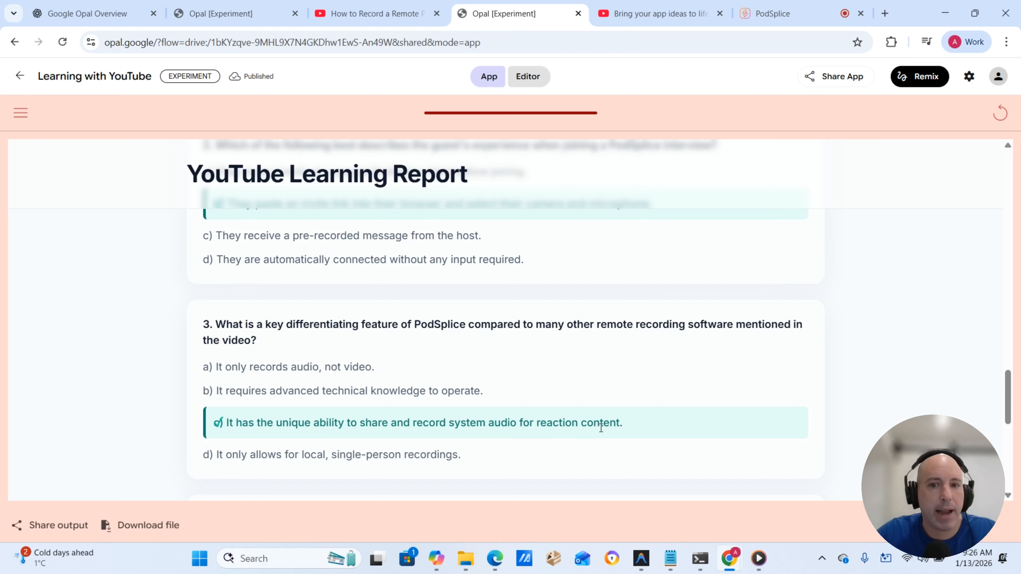
scroll(445, 354, down, 5)
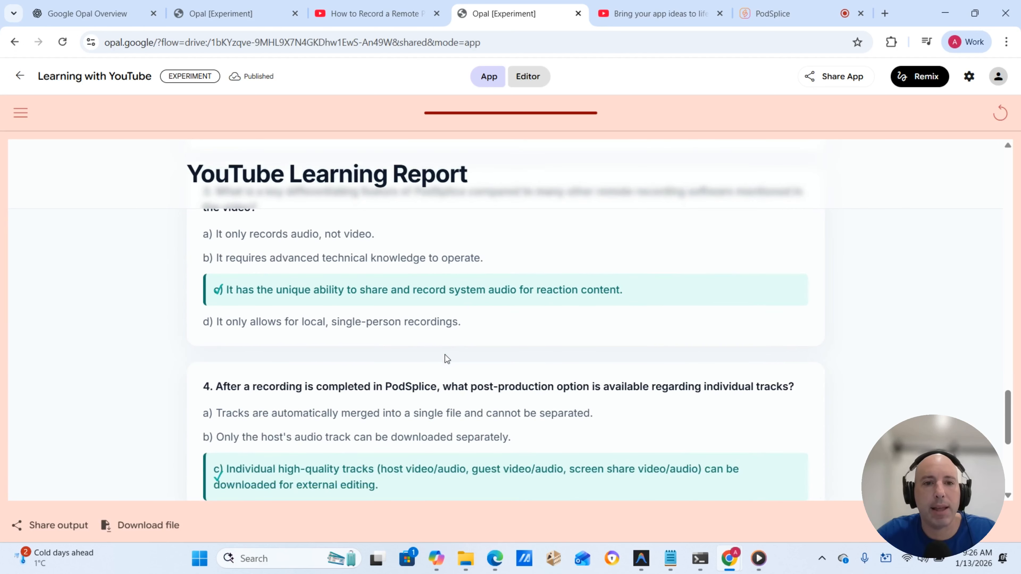
scroll(445, 354, down, 2)
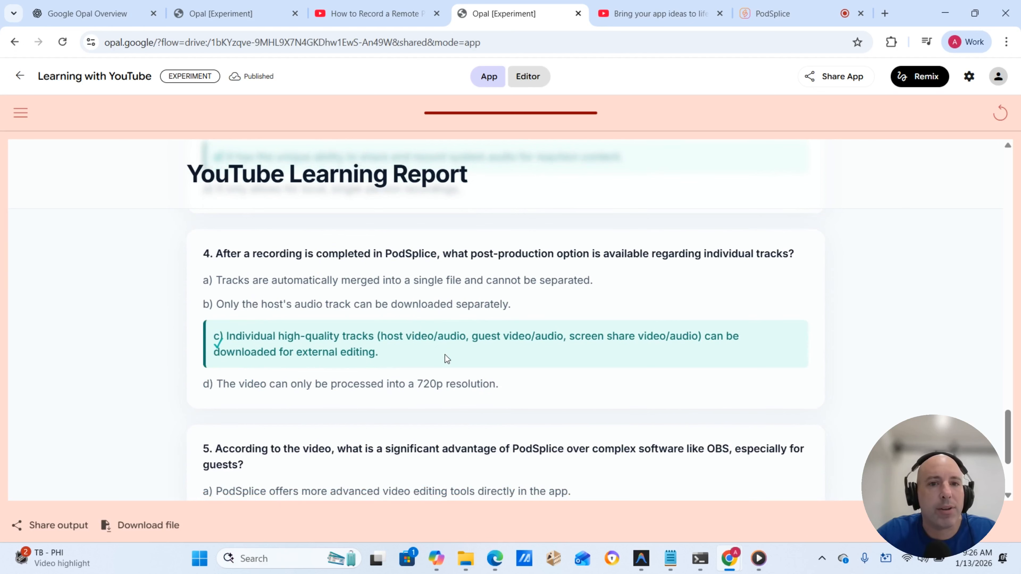
scroll(445, 354, down, 3)
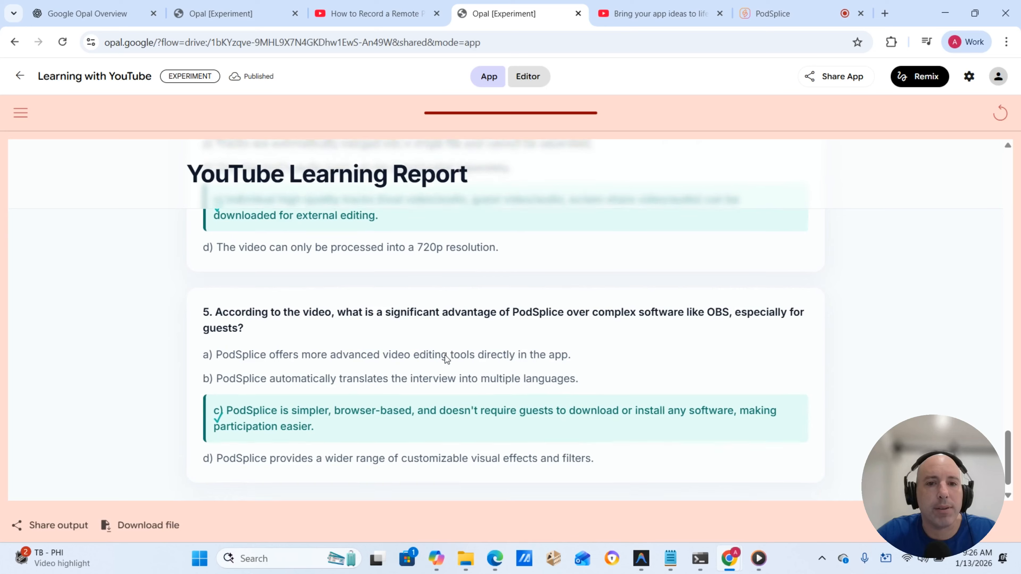
scroll(445, 355, down, 1)
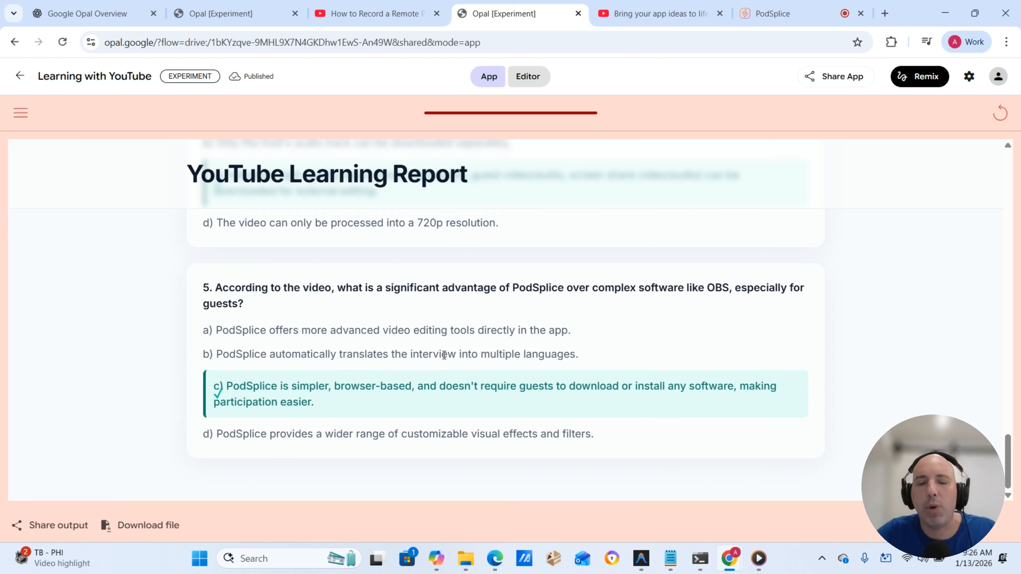
Go back to the quiz's first question, view the workflow in the editor briefly, and return to the app view
scroll(444, 355, up, 13)
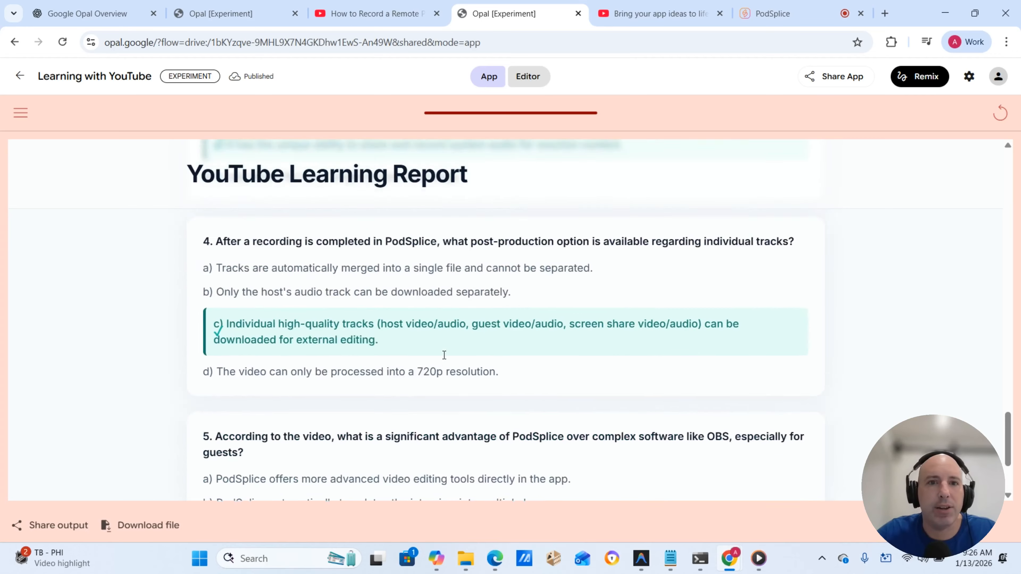
scroll(445, 355, up, 12)
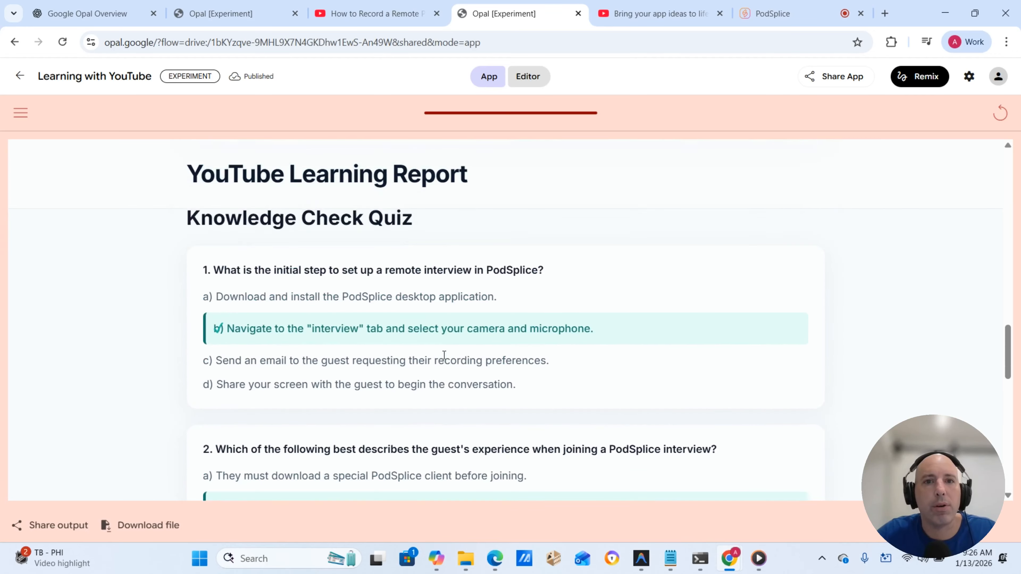
scroll(444, 356, down, 5)
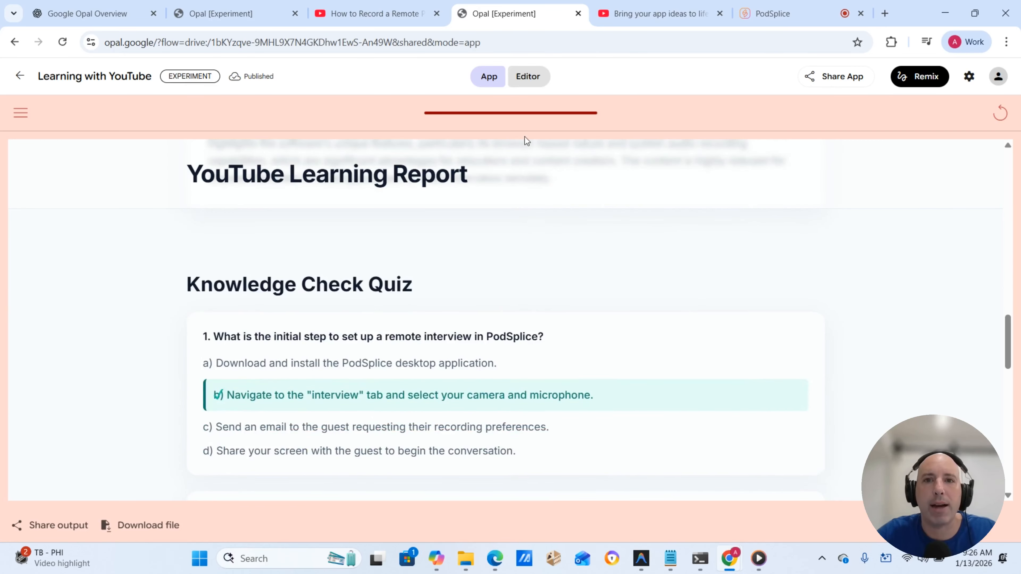
click(528, 79)
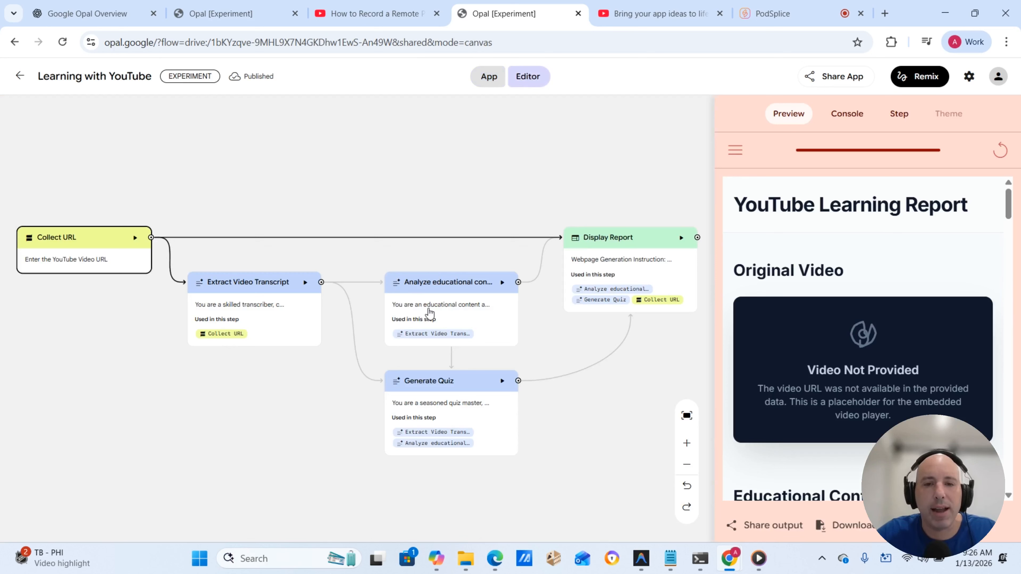
click(488, 78)
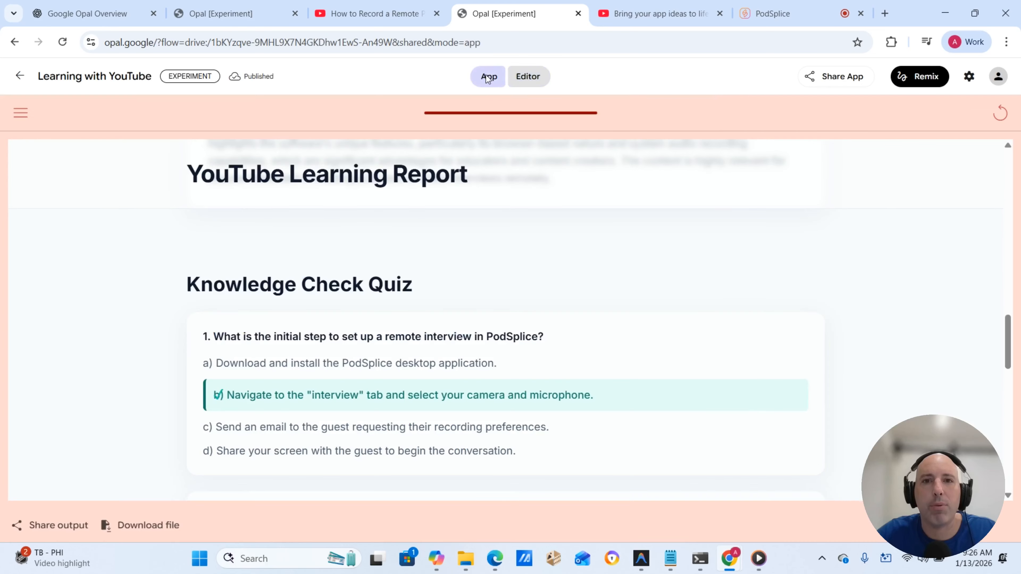
Skim the remaining quiz questions once more and return through the analysis to the start of the report
scroll(503, 273, down, 10)
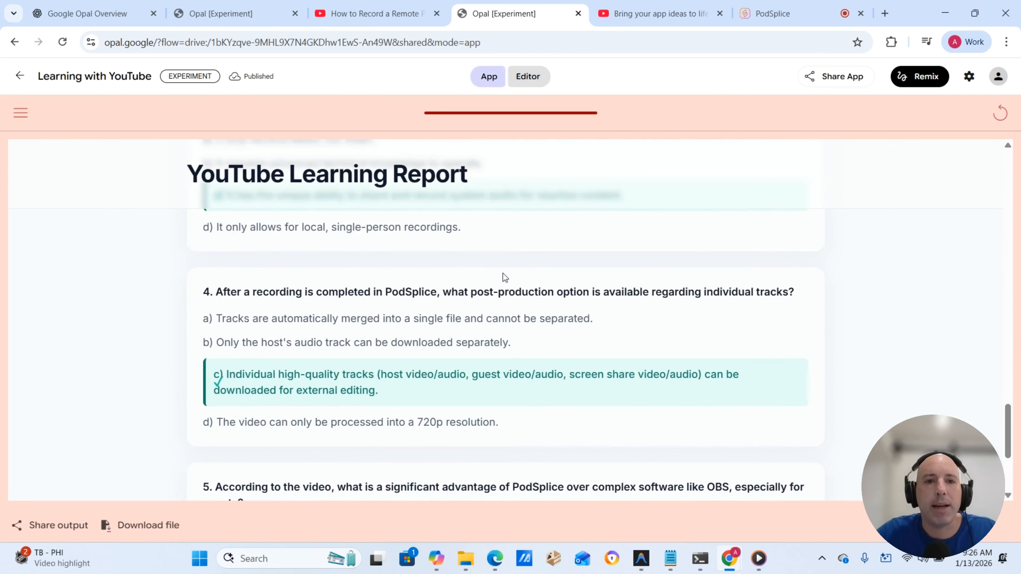
scroll(503, 274, down, 5)
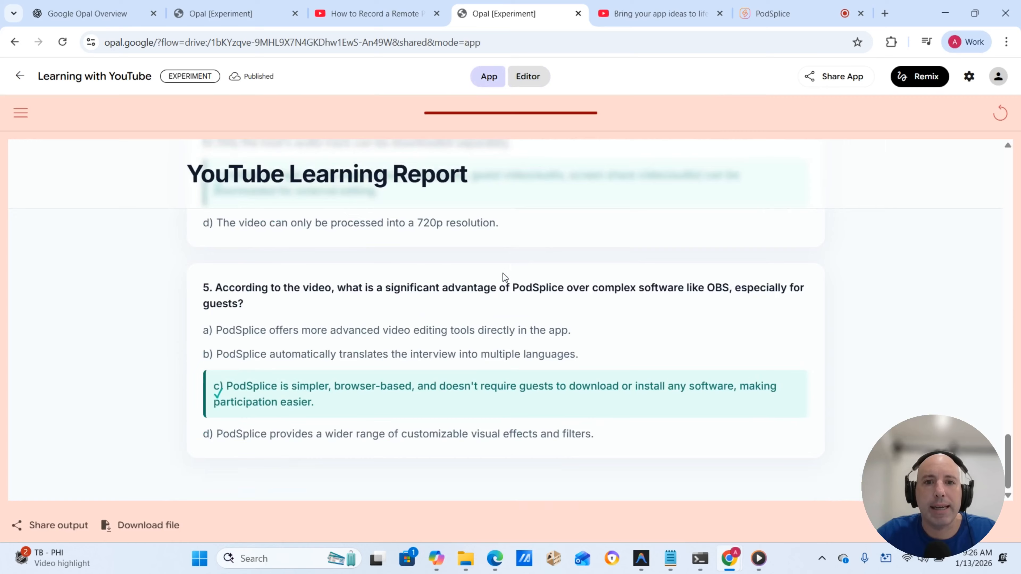
scroll(503, 273, up, 6)
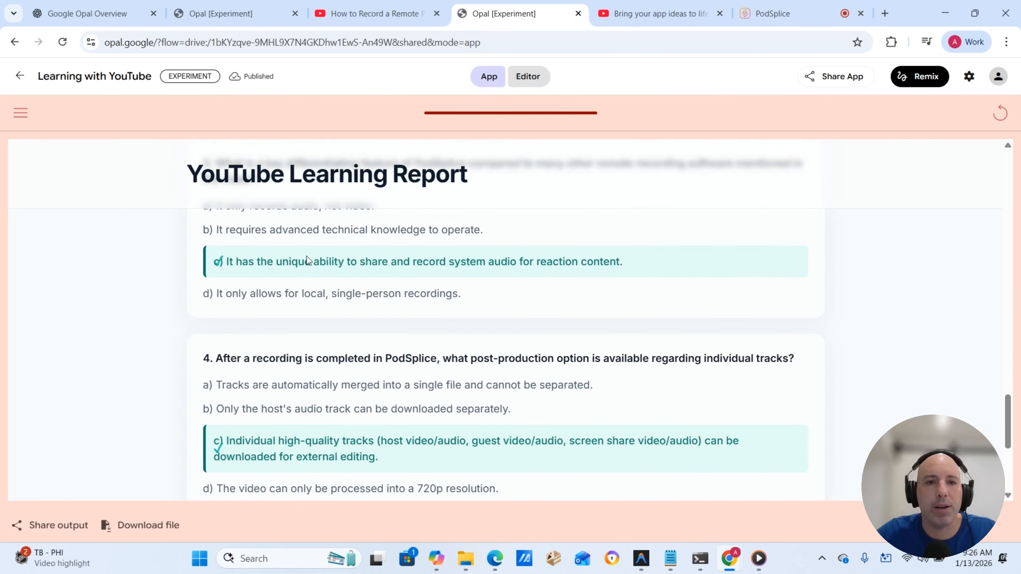
scroll(401, 308, up, 8)
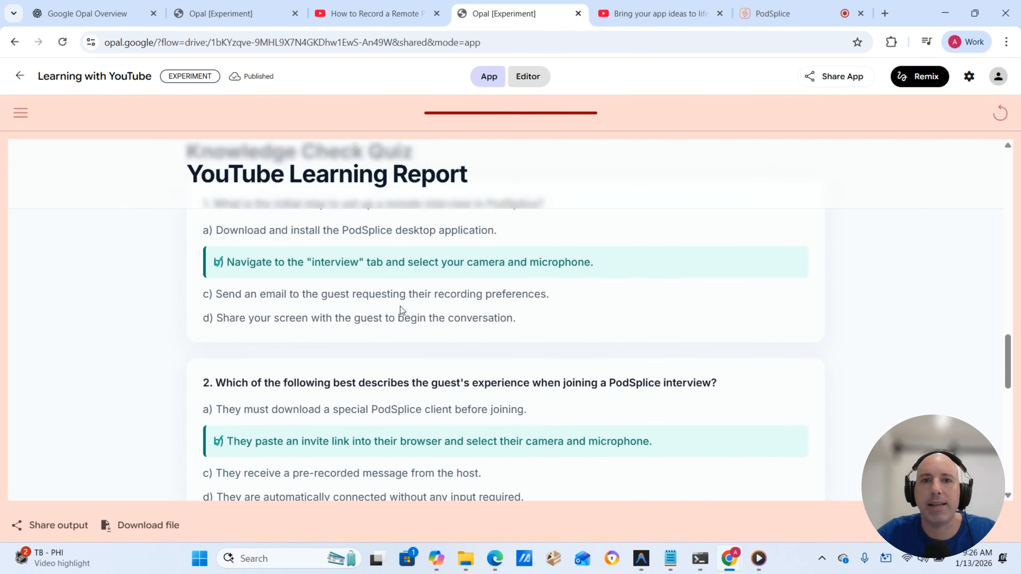
scroll(401, 307, up, 3)
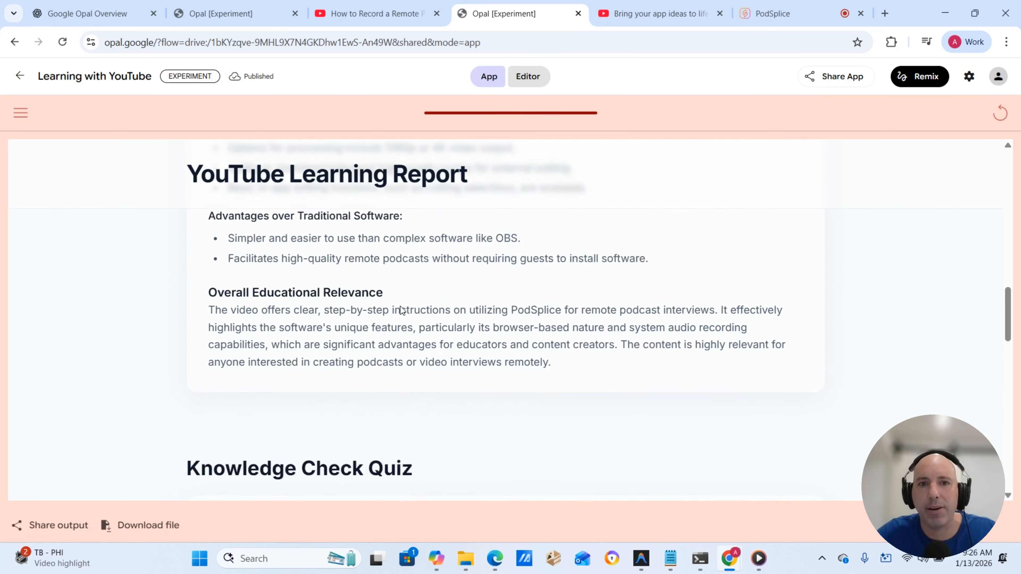
scroll(401, 307, up, 8)
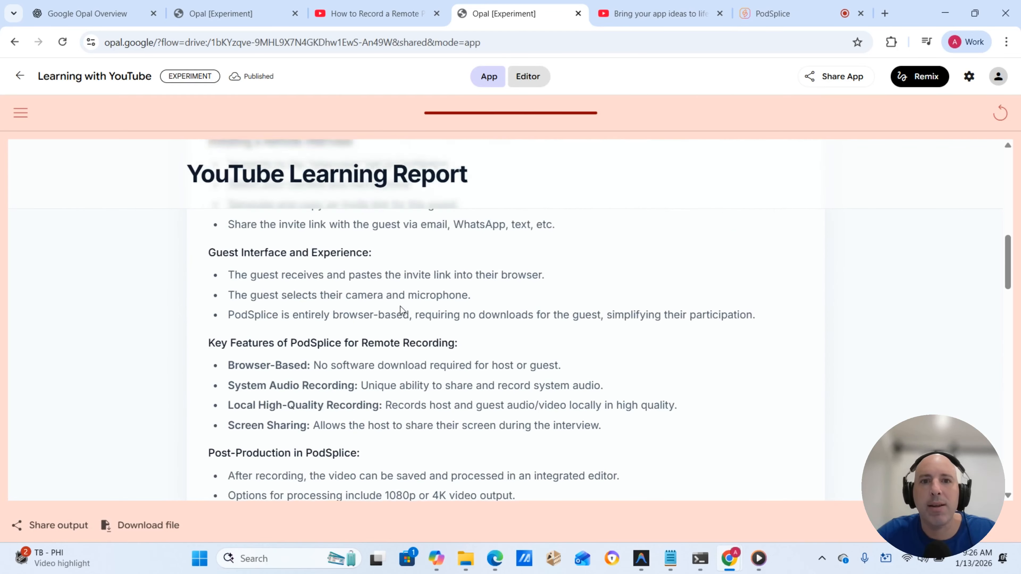
scroll(400, 306, up, 10)
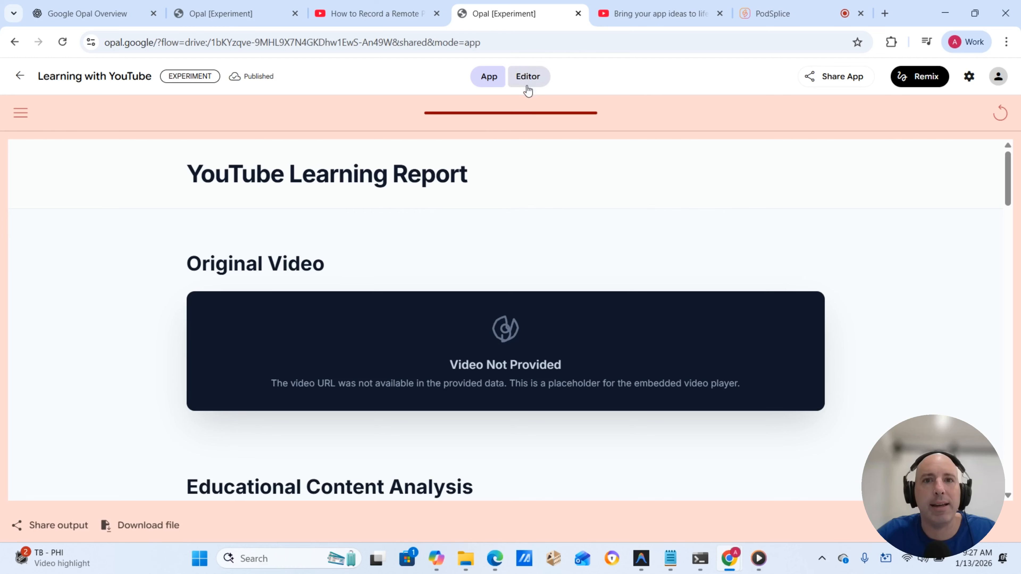
Show the workflow editor and inspect the prompts of the transcript extraction, educational analysis, Generate Quiz and Display Report steps
click(528, 78)
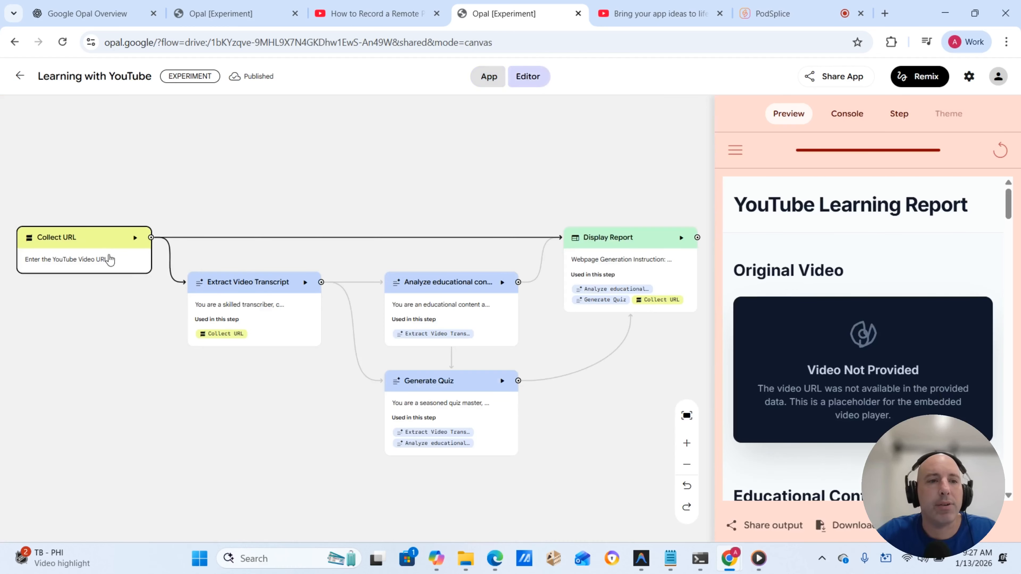
click(257, 310)
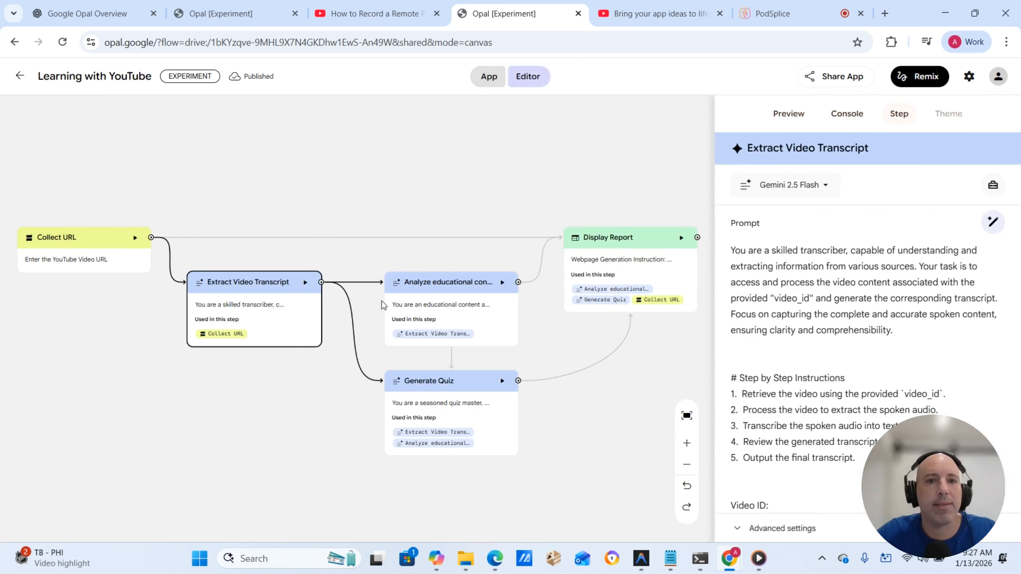
click(423, 299)
click(425, 402)
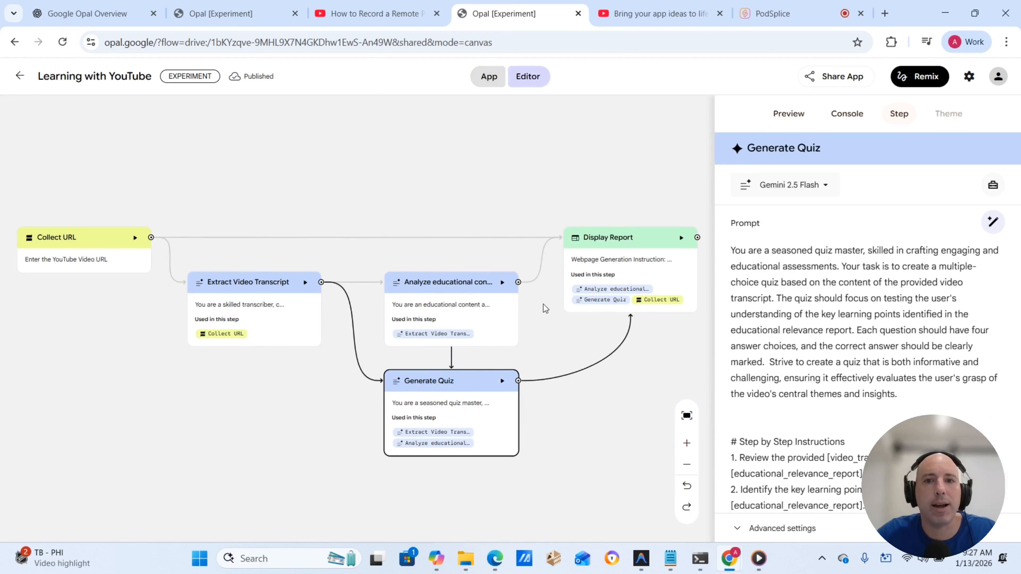
click(589, 266)
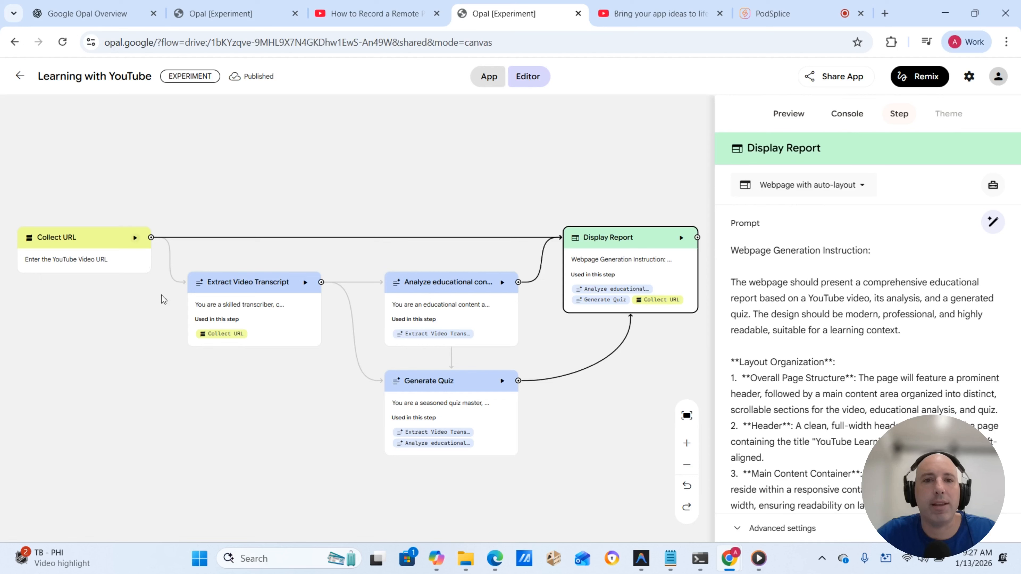
click(271, 283)
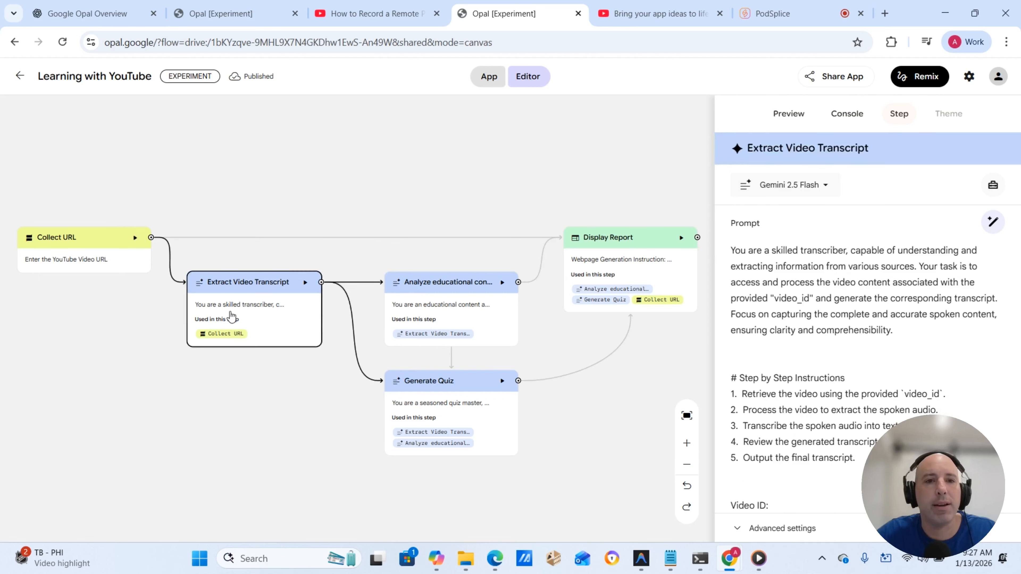